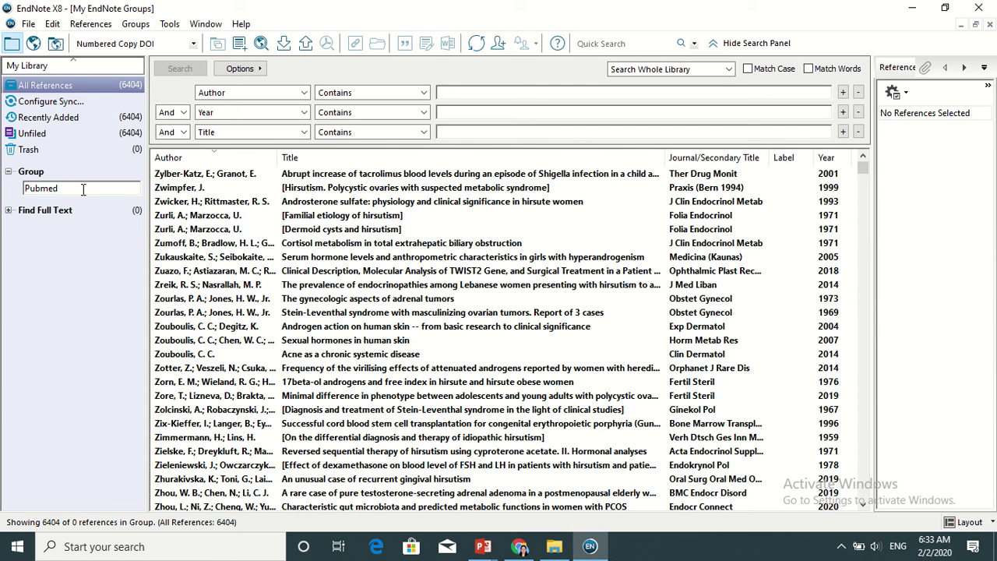
# - Finish naming the new group Pubmed and add the "Androsterone sulfate" and "Cortisol metabolism" references to it one at a time
pyautogui.press('Return')
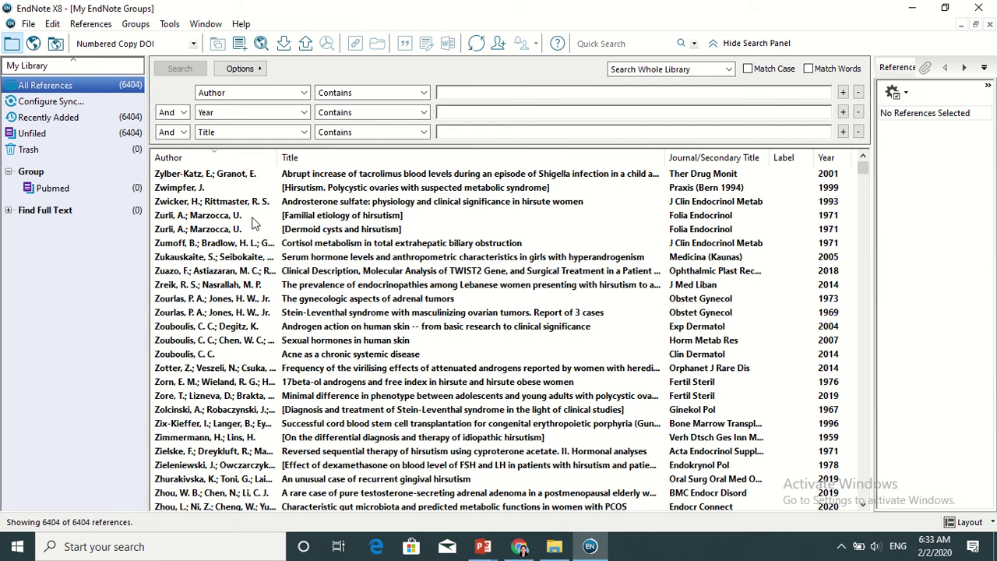
pyautogui.click(173, 204)
pyautogui.moveTo(173, 204); pyautogui.dragTo(106, 190)
pyautogui.click(177, 244)
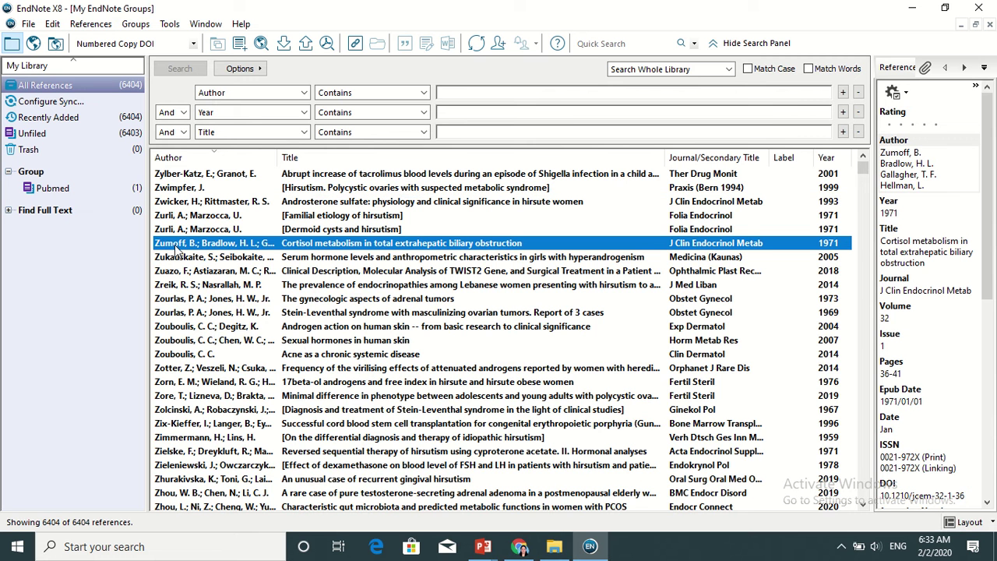
pyautogui.moveTo(177, 247); pyautogui.dragTo(84, 181)
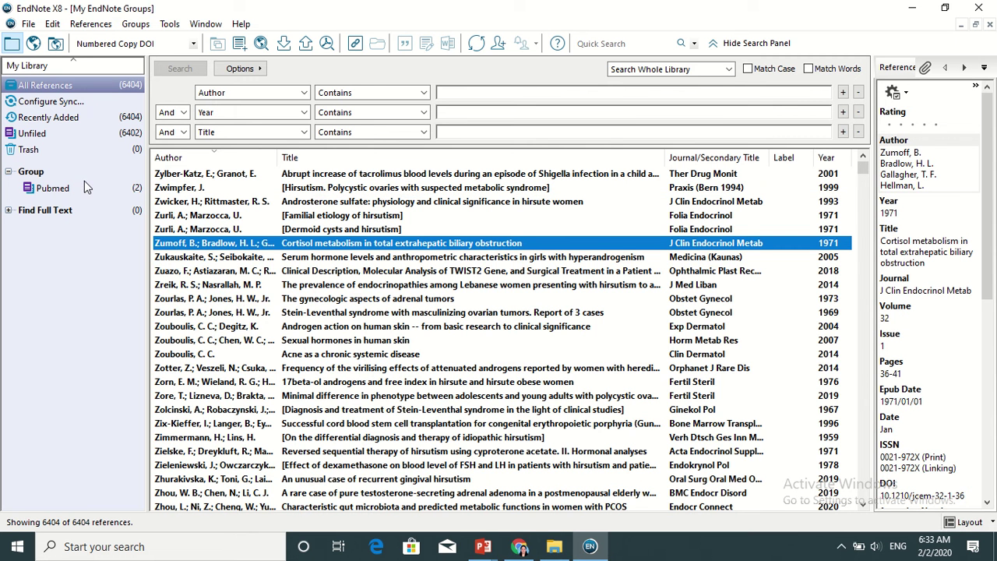
# - Add the seven consecutive references from "Clinical Description, Molecular Analysis of TWIST2 Gene" through "Acne as a chronic systemic disease" to the Pubmed group
pyautogui.click(162, 277)
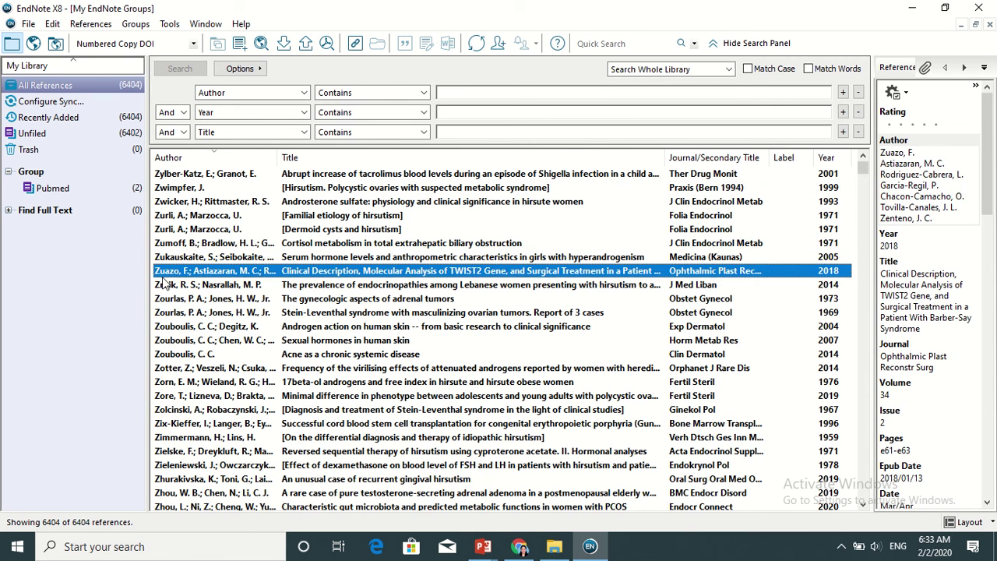
pyautogui.hotkey('shift', 'Down')
pyautogui.hotkey('shift', 'Down')
pyautogui.hotkey('shift', 'Down')
pyautogui.hotkey('shift', 'Down')
pyautogui.hotkey('shift', 'Down')
pyautogui.hotkey('shift', 'Down')
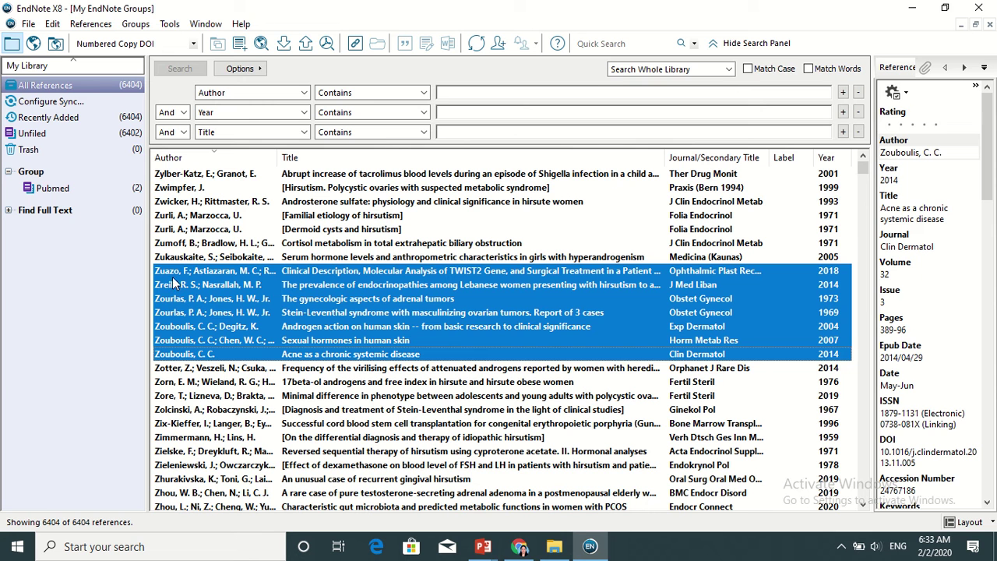
pyautogui.moveTo(181, 298); pyautogui.dragTo(103, 201)
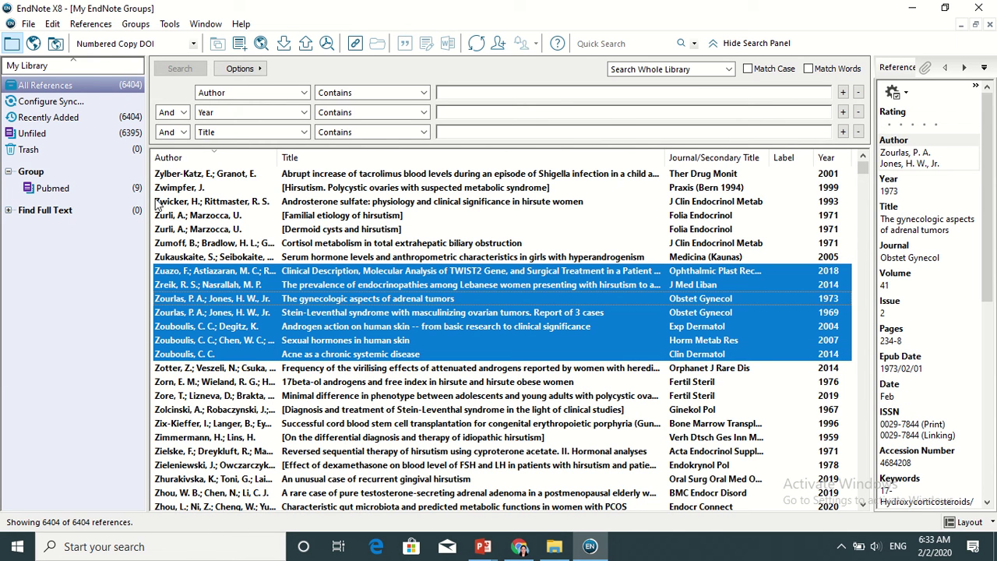
# - Create another group named Lancet in the Group set
pyautogui.rightClick(38, 178)
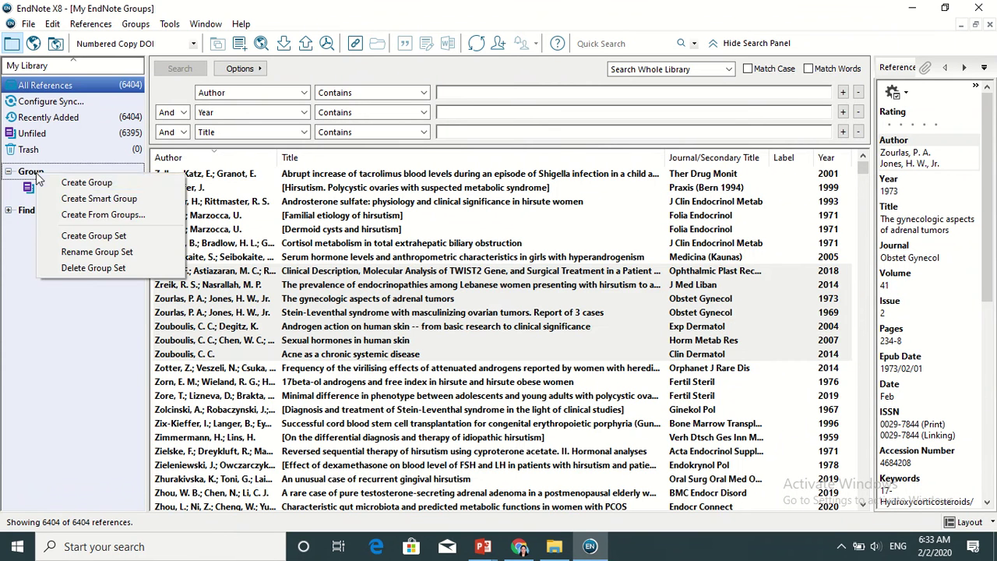
pyautogui.click(86, 183)
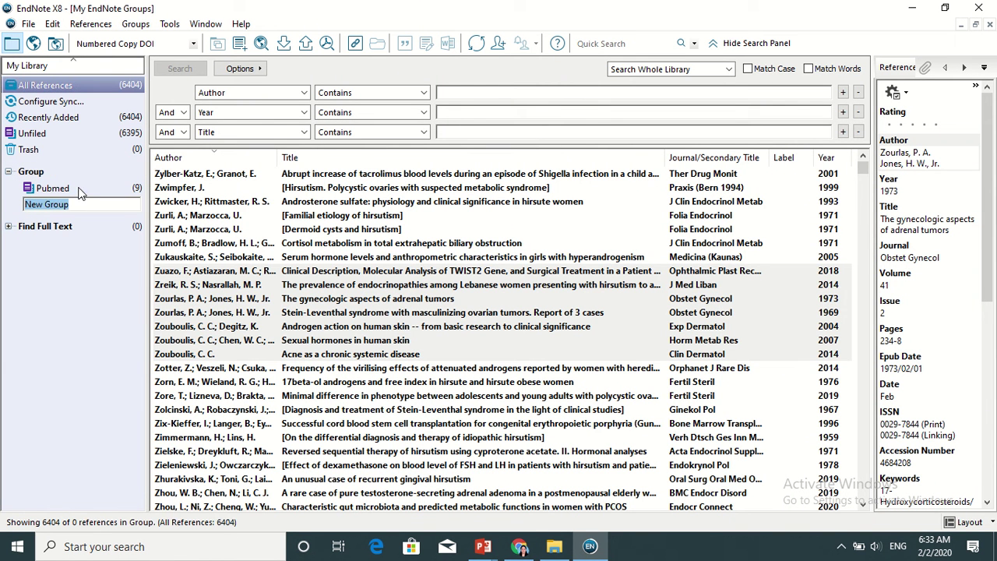
pyautogui.write('Lancet')
pyautogui.press('Return')
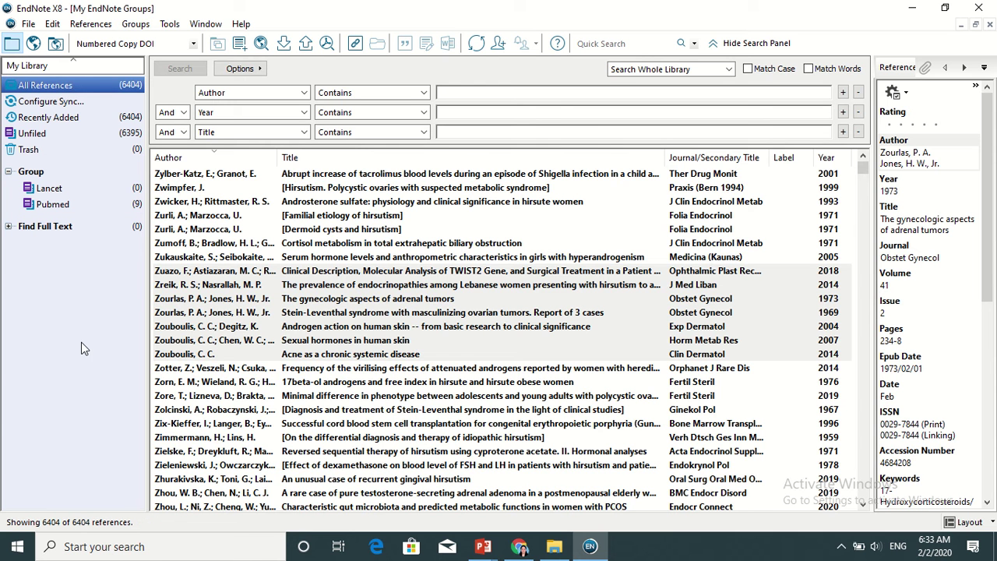
# - Add the six consecutive references from "17beta-ol androgens and free index" through "Reversed sequential therapy of hirsutism" to the Lancet group
pyautogui.click(190, 385)
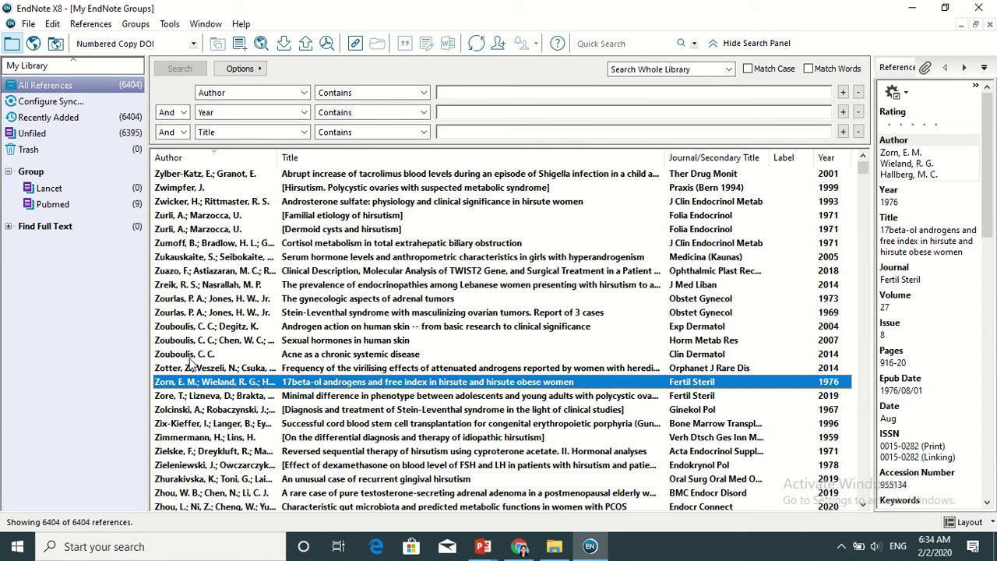
pyautogui.hotkey('shift', 'Down')
pyautogui.hotkey('shift', 'Down')
pyautogui.hotkey('shift', 'Down')
pyautogui.hotkey('shift', 'Down')
pyautogui.hotkey('shift', 'Down')
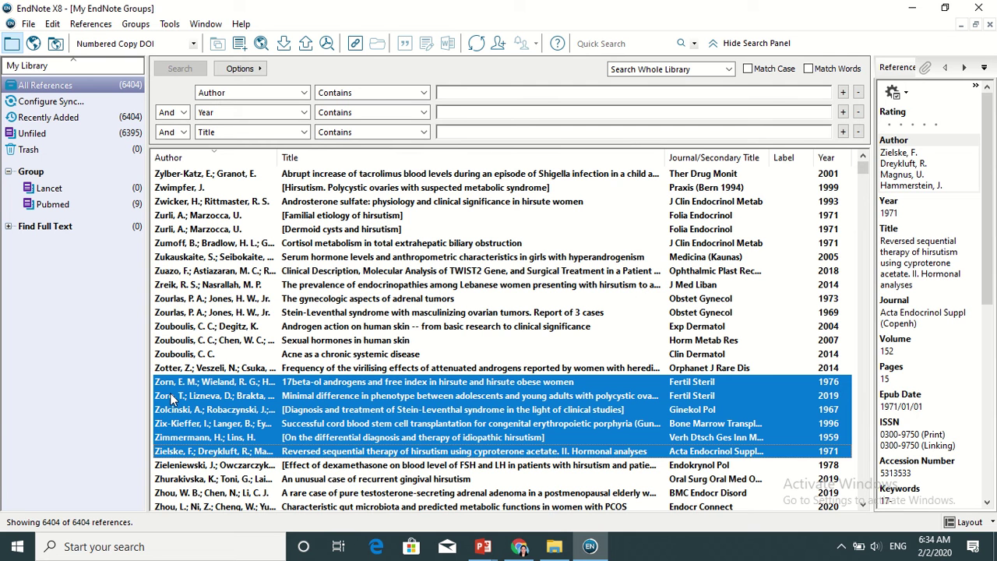
pyautogui.moveTo(173, 399); pyautogui.dragTo(105, 193)
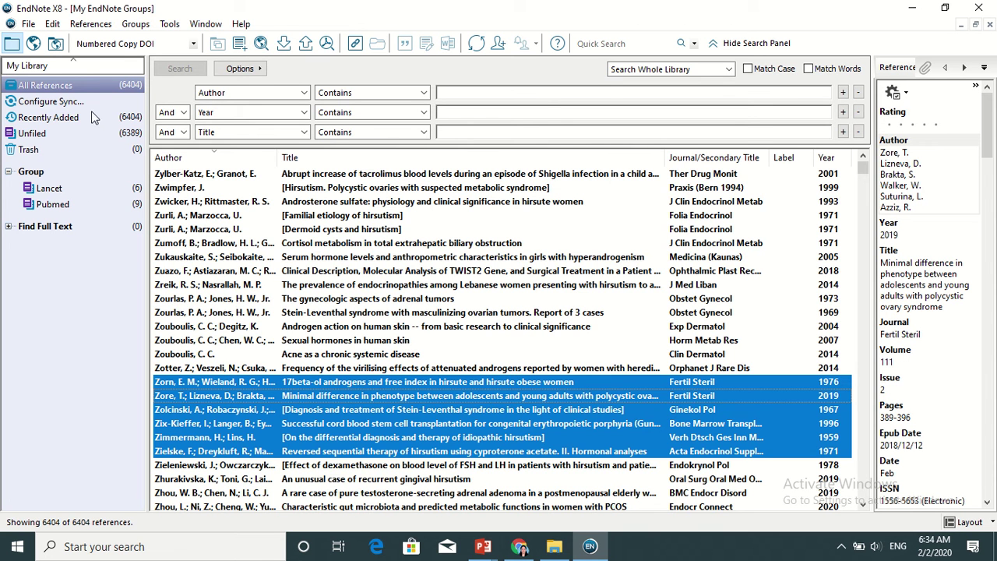
# - Start a new smart group and name it Women
pyautogui.click(135, 24)
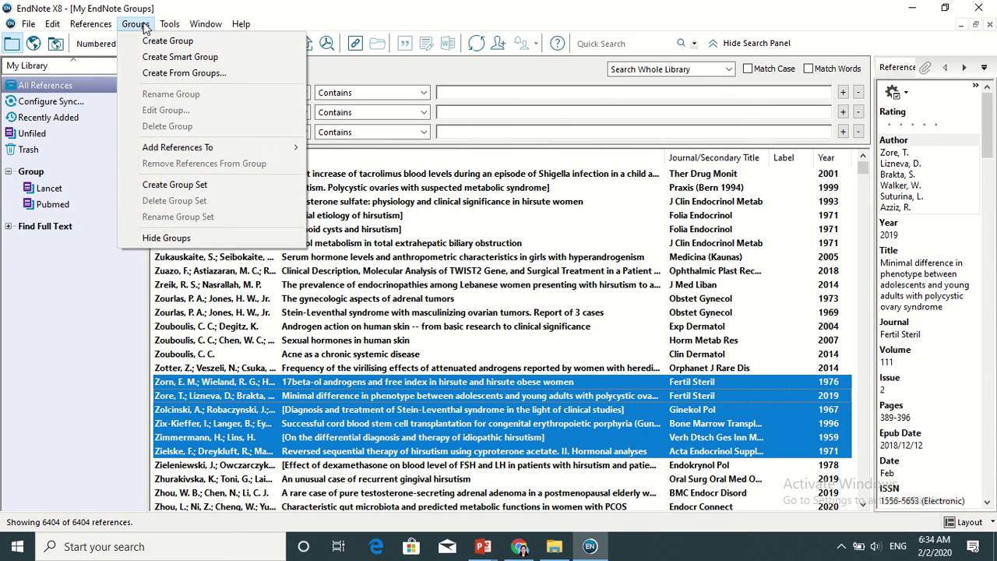
pyautogui.click(171, 57)
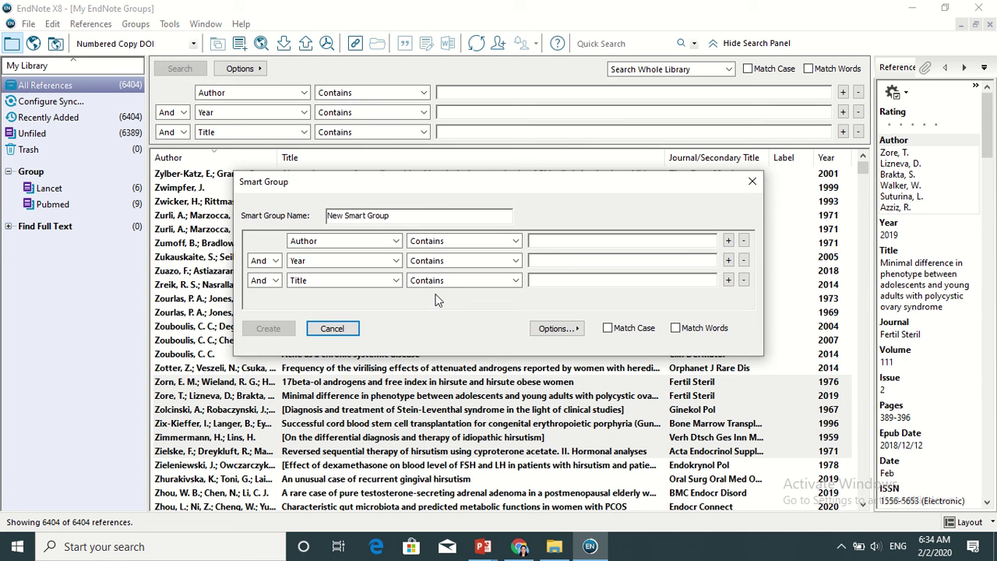
pyautogui.click(415, 220)
pyautogui.press('BackSpace')
pyautogui.press('BackSpace')
pyautogui.press('BackSpace')
pyautogui.press('BackSpace')
pyautogui.press('BackSpace')
pyautogui.press('BackSpace')
pyautogui.press('BackSpace')
pyautogui.press('BackSpace')
pyautogui.press('BackSpace')
pyautogui.press('BackSpace')
pyautogui.press('BackSpace')
pyautogui.press('BackSpace')
pyautogui.press('BackSpace')
pyautogui.press('BackSpace')
pyautogui.press('BackSpace')
pyautogui.write('Women')
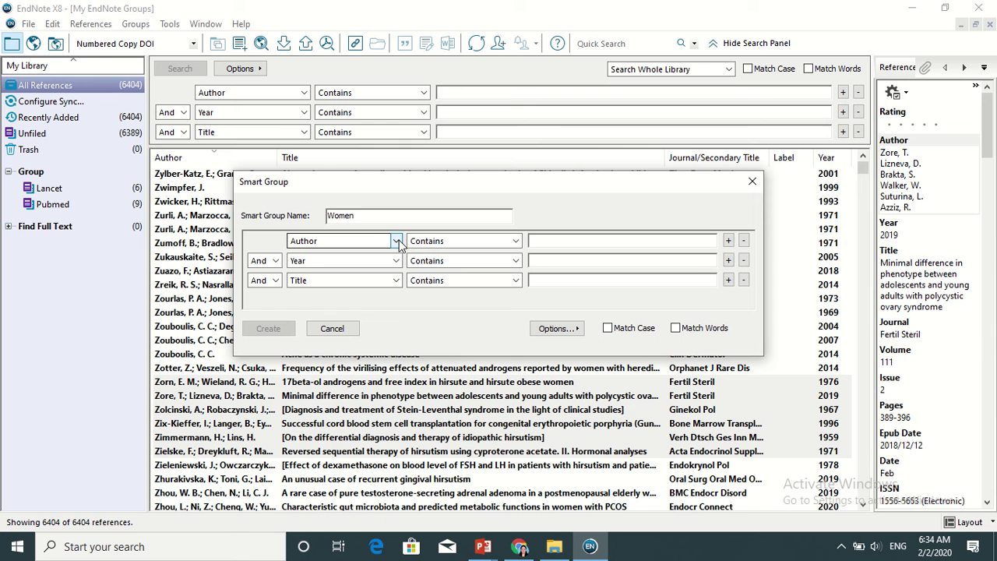
# - Set the first criterion to Abstract contains "women" and create the Women smart group
pyautogui.click(396, 241)
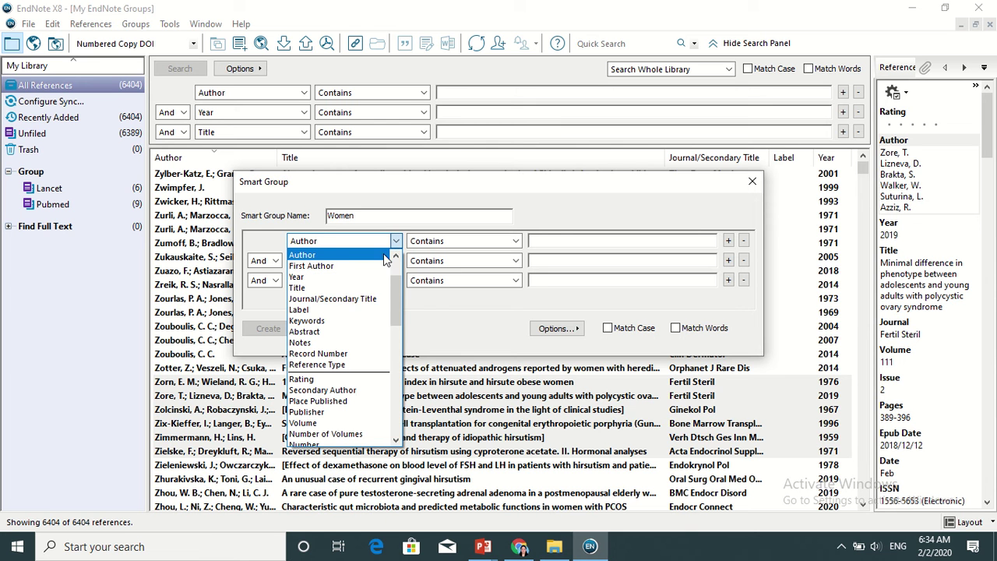
pyautogui.click(334, 335)
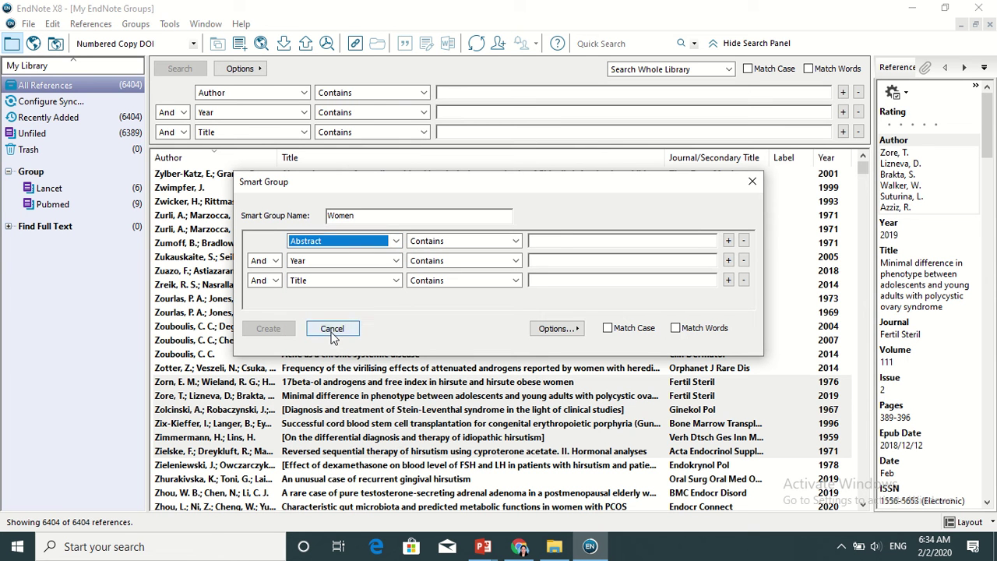
pyautogui.click(554, 245)
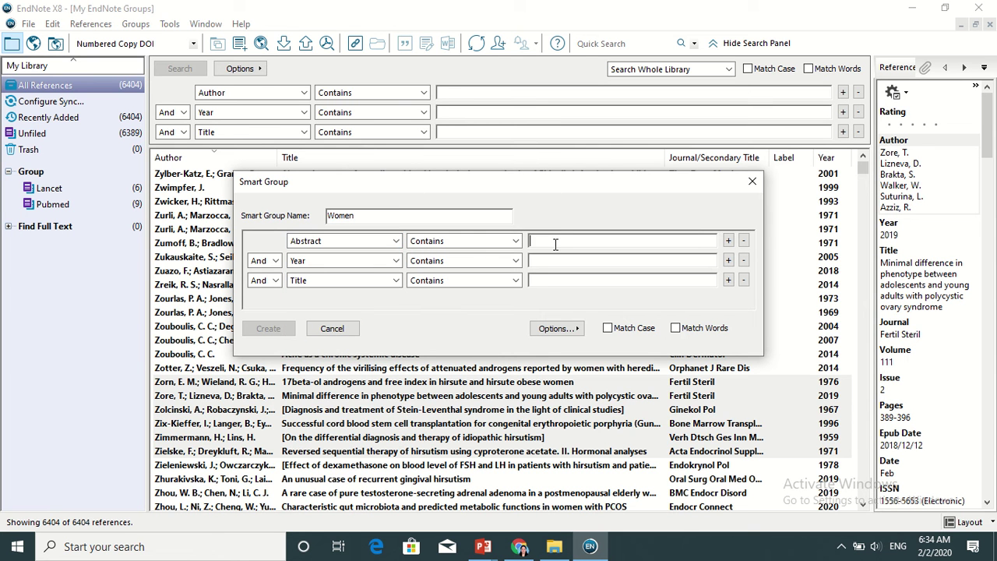
pyautogui.write('women')
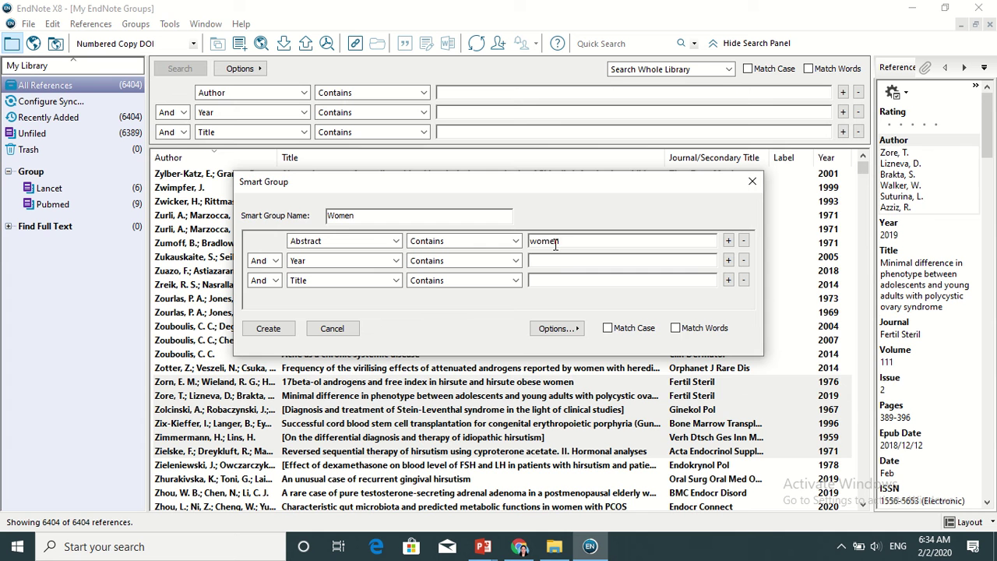
pyautogui.click(277, 322)
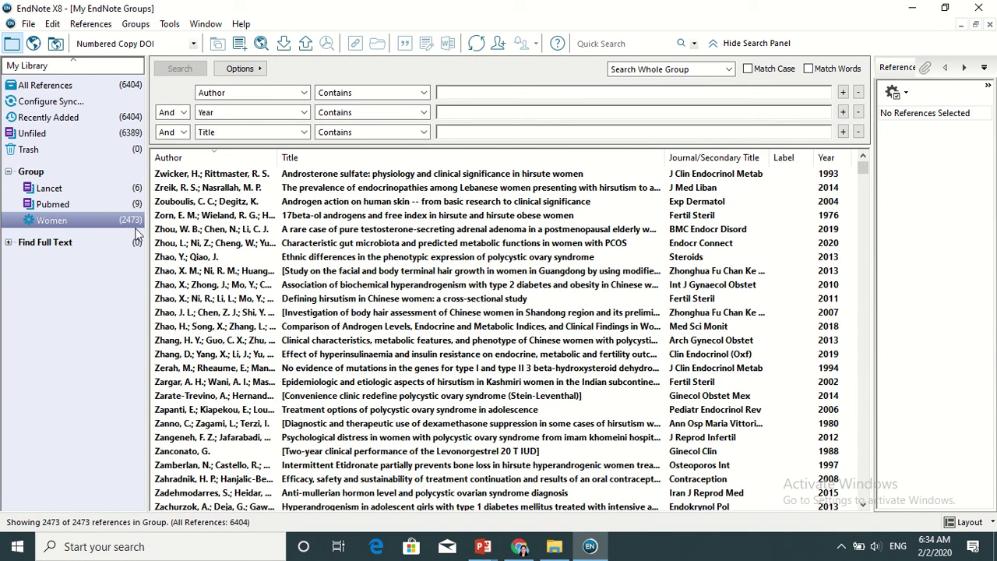
# - Start a second smart group and name it Year 2020
pyautogui.click(145, 23)
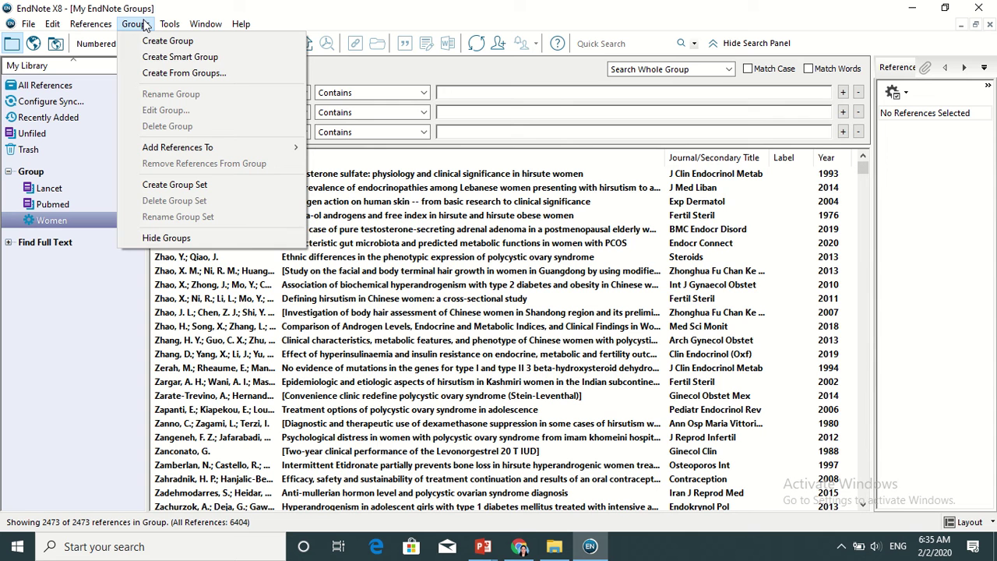
pyautogui.click(162, 60)
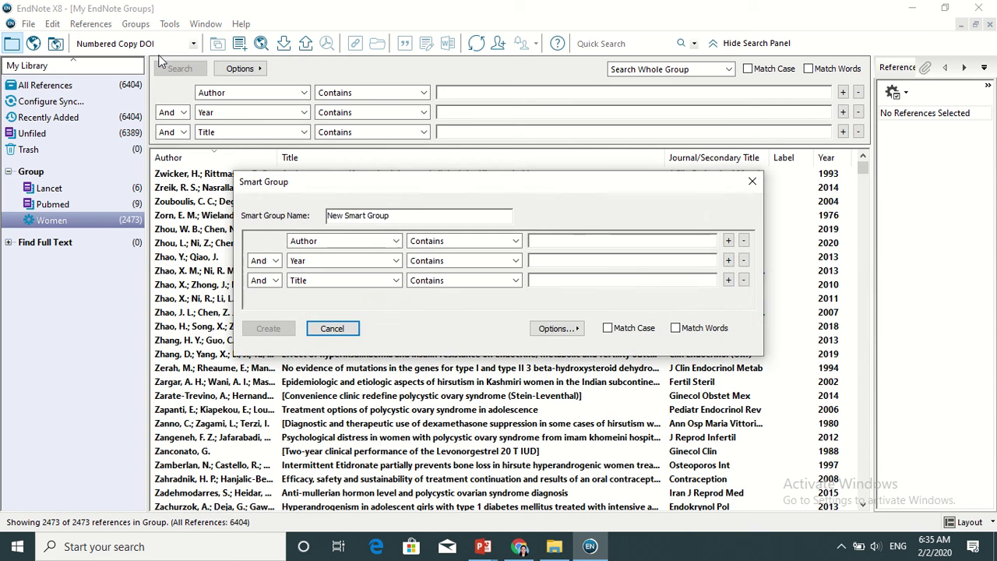
pyautogui.doubleClick(408, 215)
pyautogui.press('BackSpace')
pyautogui.press('BackSpace')
pyautogui.press('BackSpace')
pyautogui.press('BackSpace')
pyautogui.press('BackSpace')
pyautogui.press('BackSpace')
pyautogui.press('BackSpace')
pyautogui.press('BackSpace')
pyautogui.press('BackSpace')
pyautogui.press('BackSpace')
pyautogui.press('BackSpace')
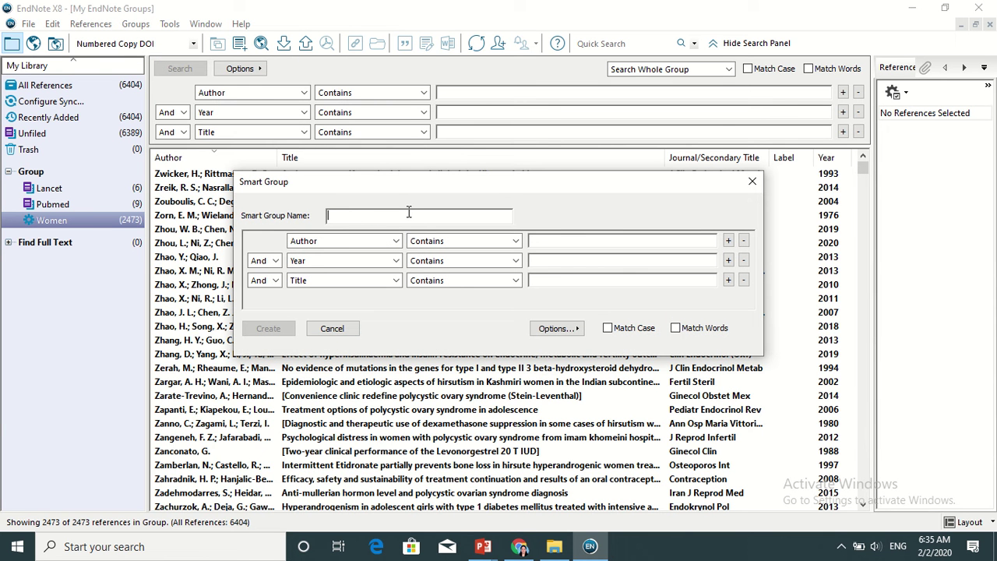
pyautogui.write('Year 2020')
# - Set the first criterion to Year contains 2020 and create the Year 2020 smart group
pyautogui.click(395, 241)
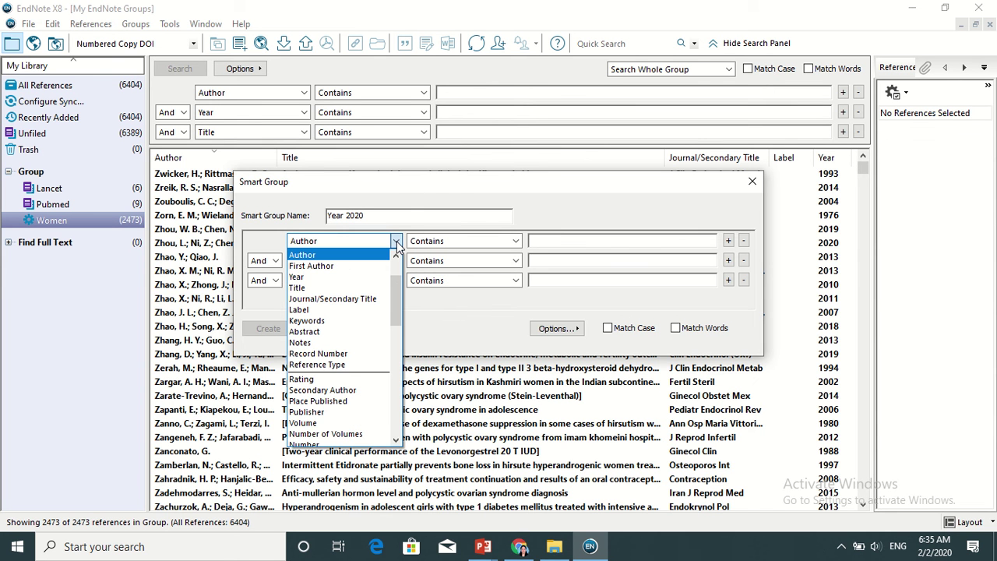
pyautogui.click(333, 277)
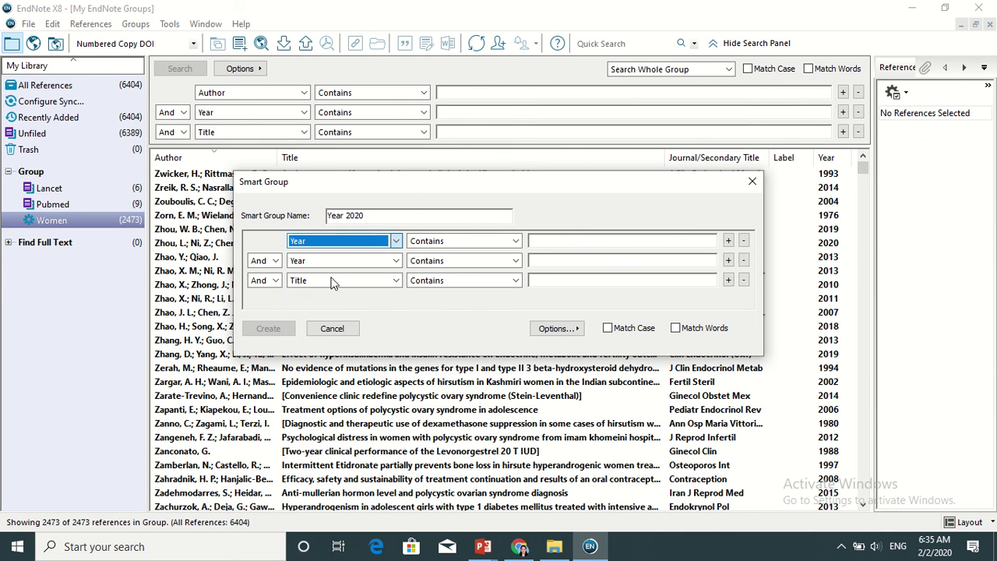
pyautogui.click(569, 242)
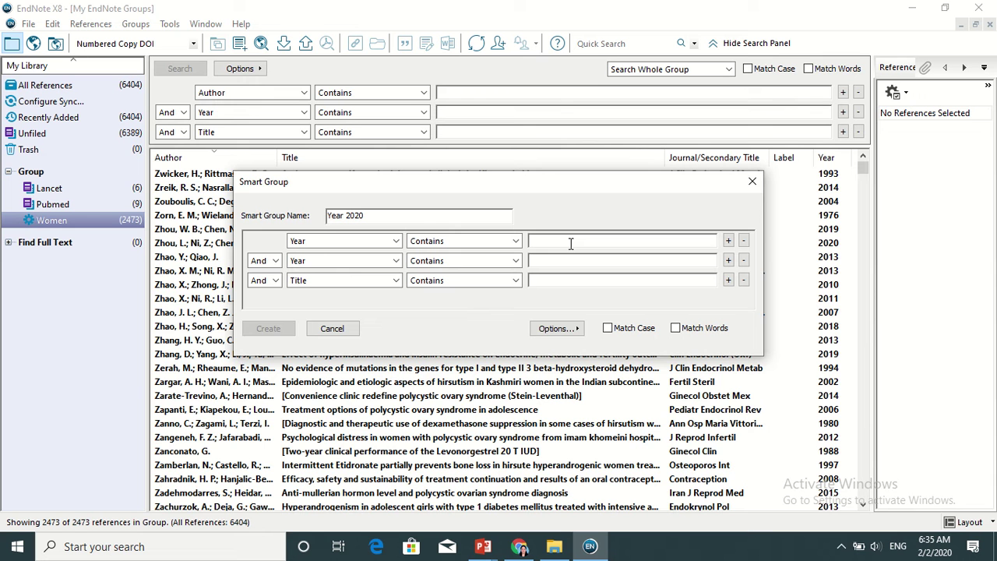
pyautogui.write('2020')
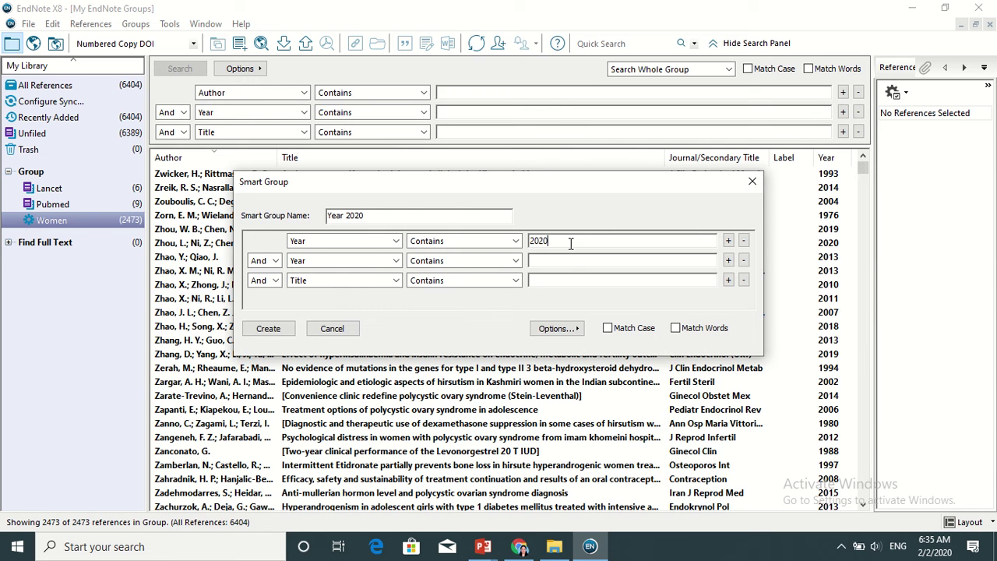
pyautogui.click(268, 328)
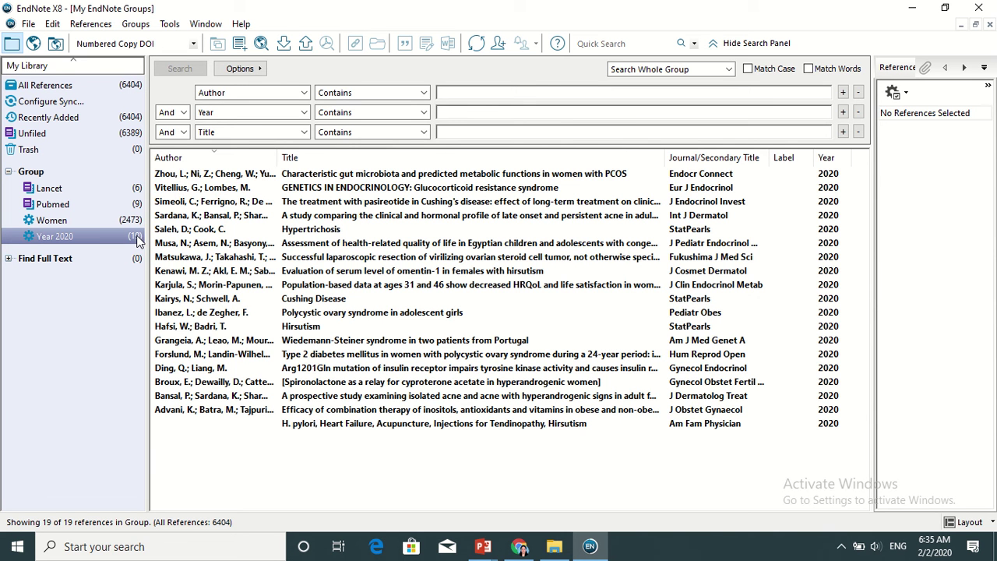
# - Start a third smart group and name it Plos One
pyautogui.click(136, 25)
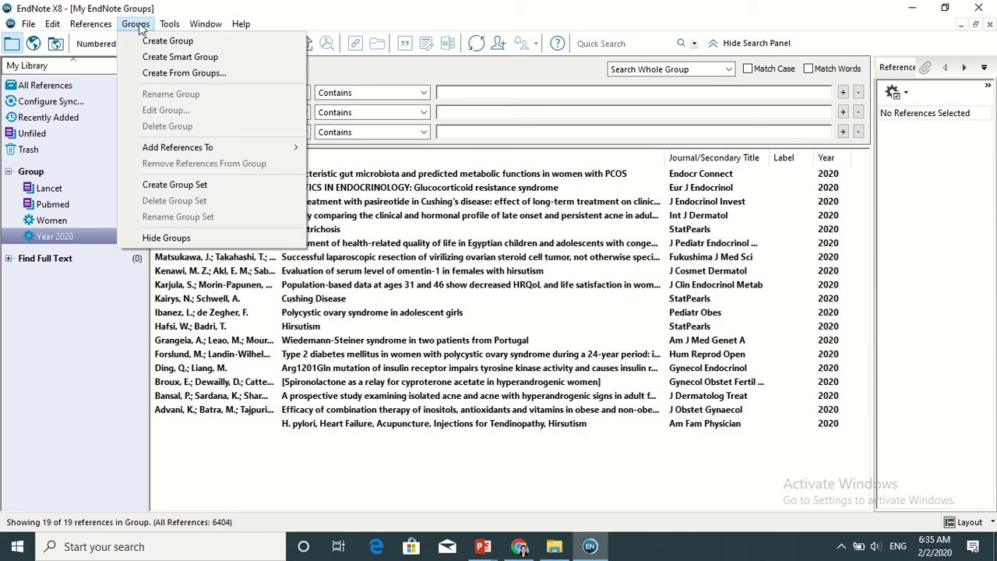
pyautogui.click(169, 57)
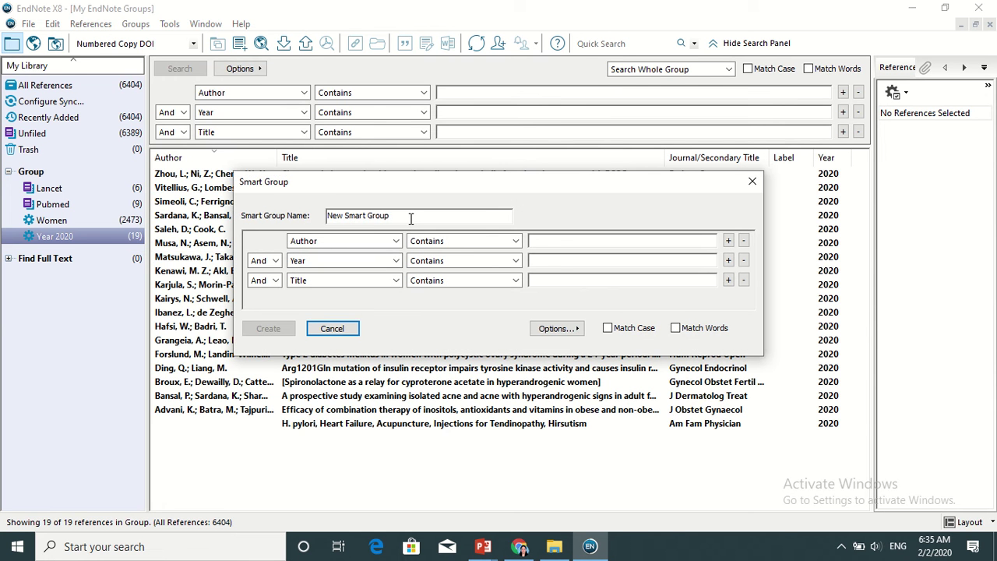
pyautogui.click(411, 219)
pyautogui.press('BackSpace')
pyautogui.press('BackSpace')
pyautogui.press('BackSpace')
pyautogui.press('BackSpace')
pyautogui.press('BackSpace')
pyautogui.press('BackSpace')
pyautogui.press('BackSpace')
pyautogui.press('BackSpace')
pyautogui.press('BackSpace')
pyautogui.press('BackSpace')
pyautogui.press('BackSpace')
pyautogui.press('BackSpace')
pyautogui.press('BackSpace')
pyautogui.press('BackSpace')
pyautogui.press('BackSpace')
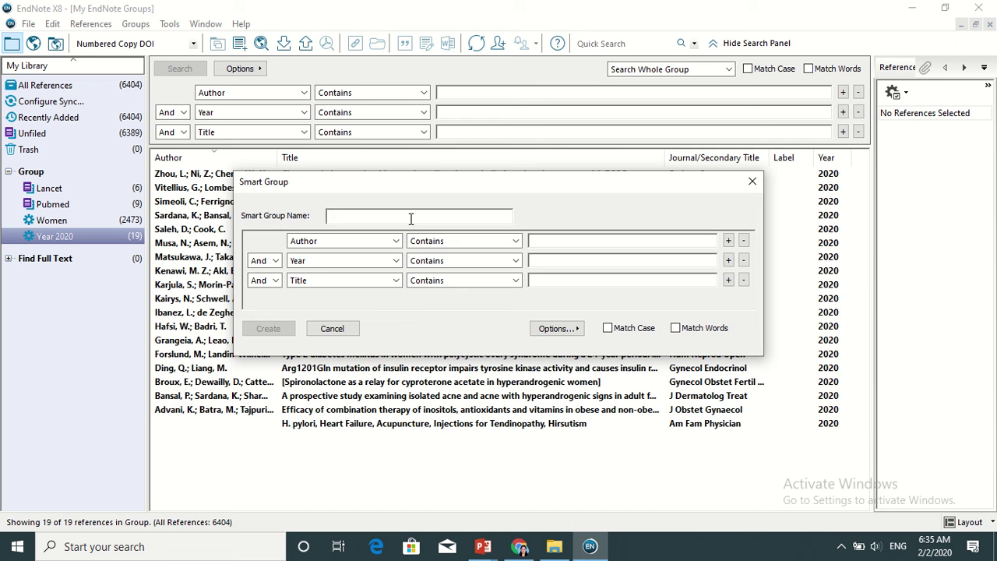
pyautogui.write('Plos One')
# - Set the first criterion to Journal/Secondary Title contains "Plos one" and create the Plos One smart group
pyautogui.click(396, 242)
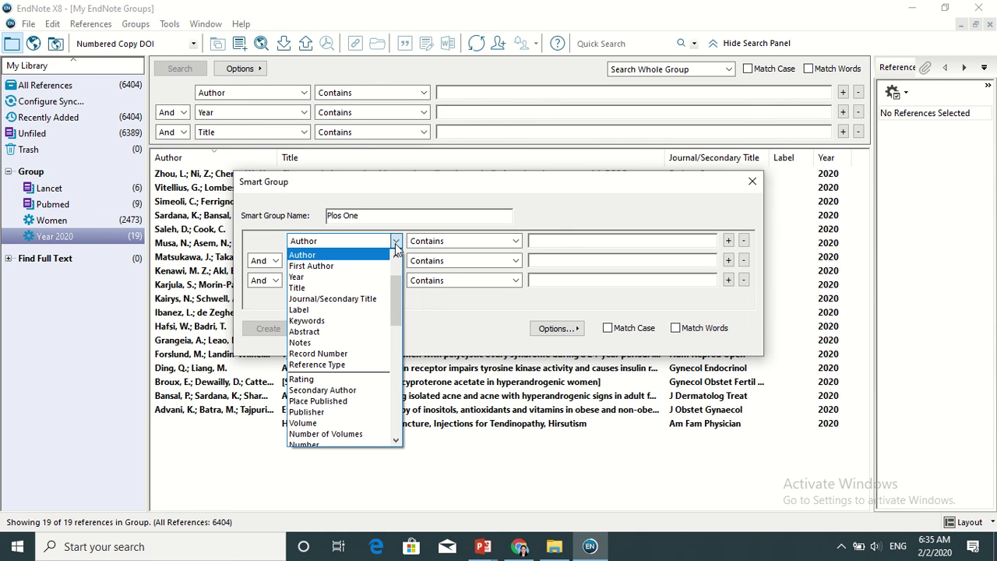
pyautogui.click(350, 299)
pyautogui.click(547, 241)
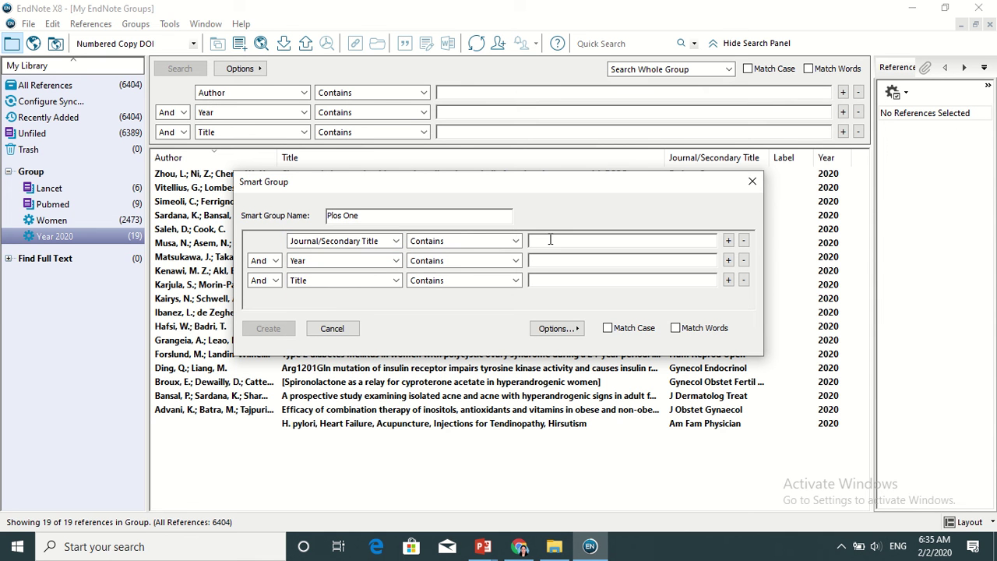
pyautogui.write('Plos one')
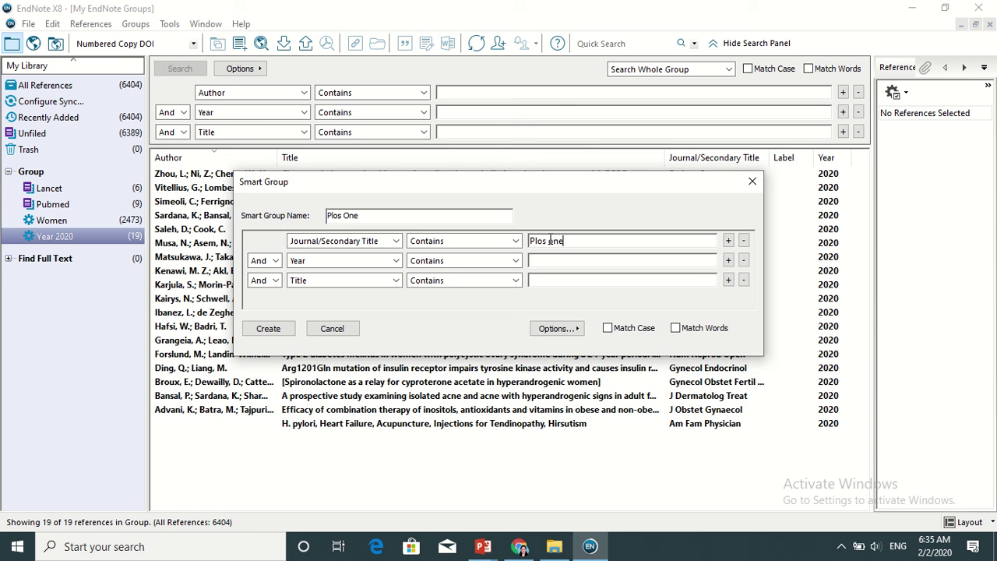
pyautogui.click(268, 328)
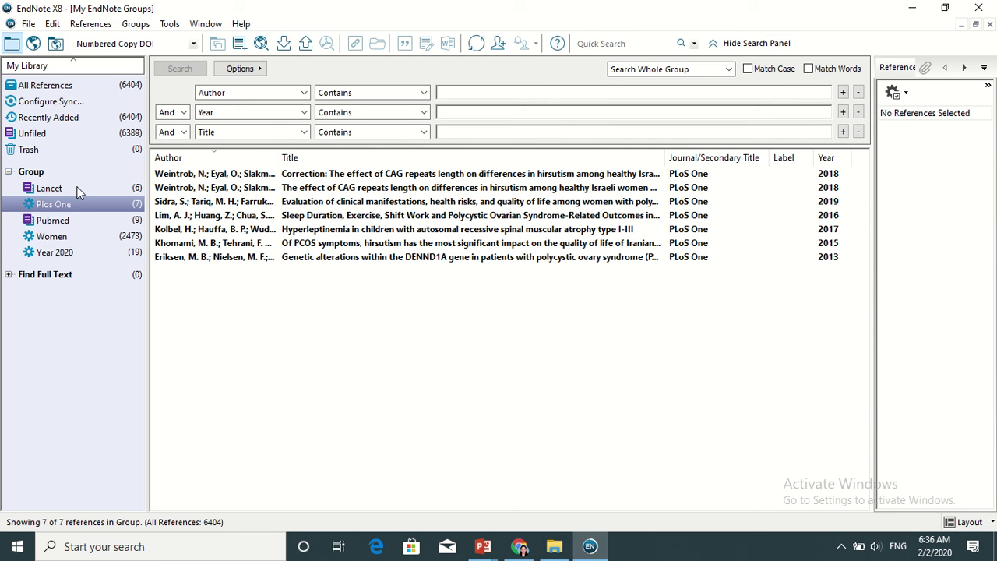
# - Create a new group set below the existing Group set and name it Journal
pyautogui.rightClick(32, 175)
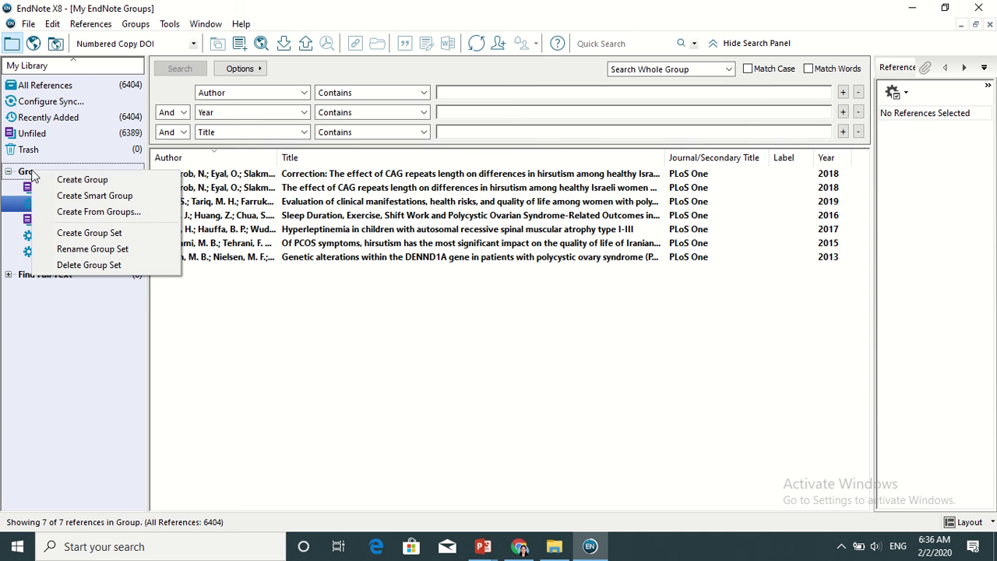
pyautogui.click(73, 232)
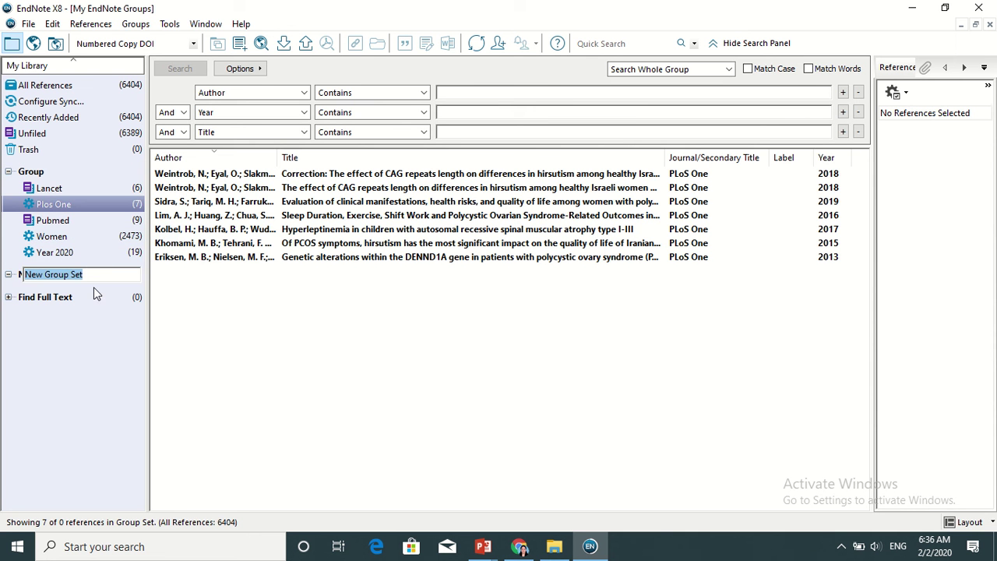
pyautogui.write('Journal')
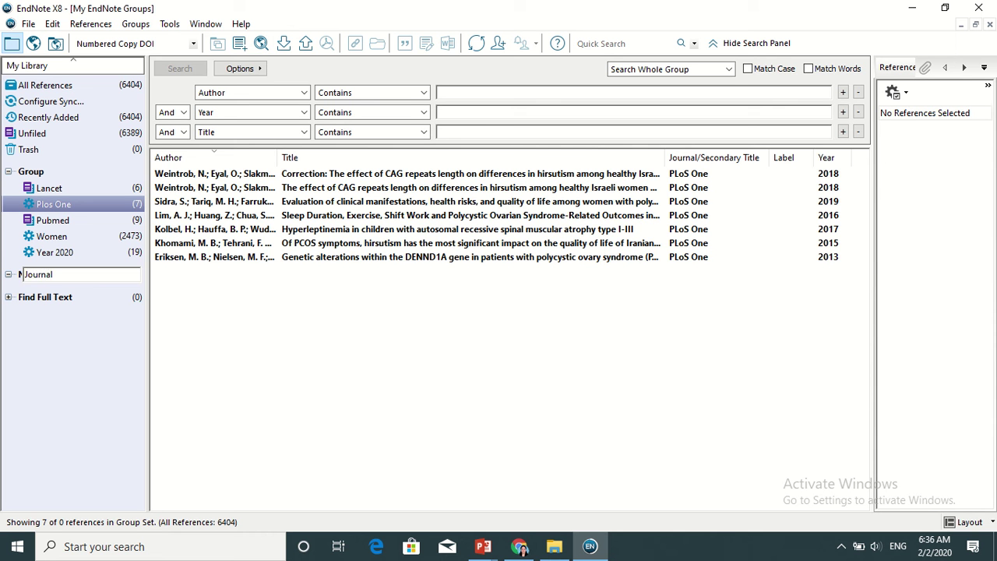
pyautogui.press('Return')
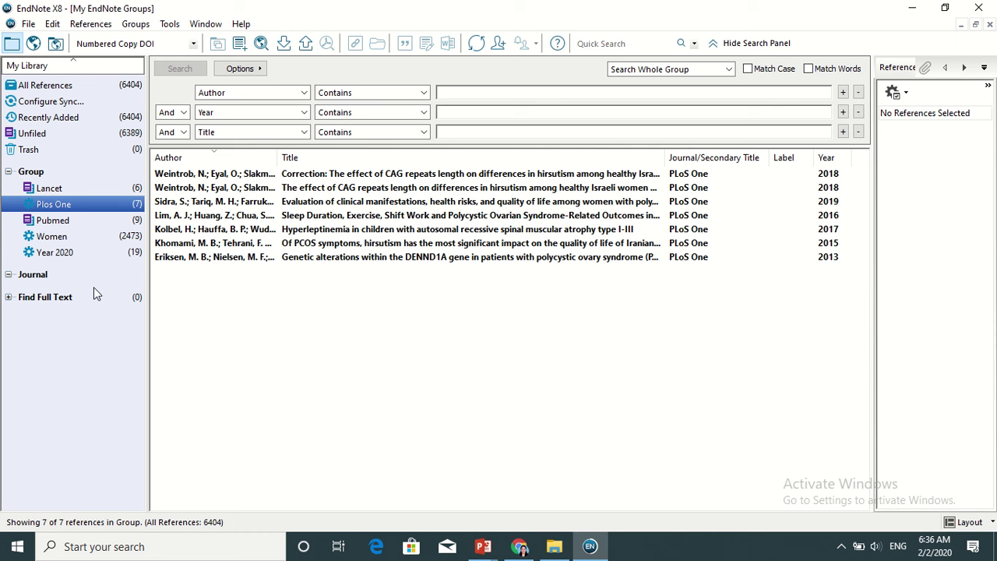
# - Move the Lancet, Plos One and Pubmed groups from the Group set into the Journal group set
pyautogui.click(59, 190)
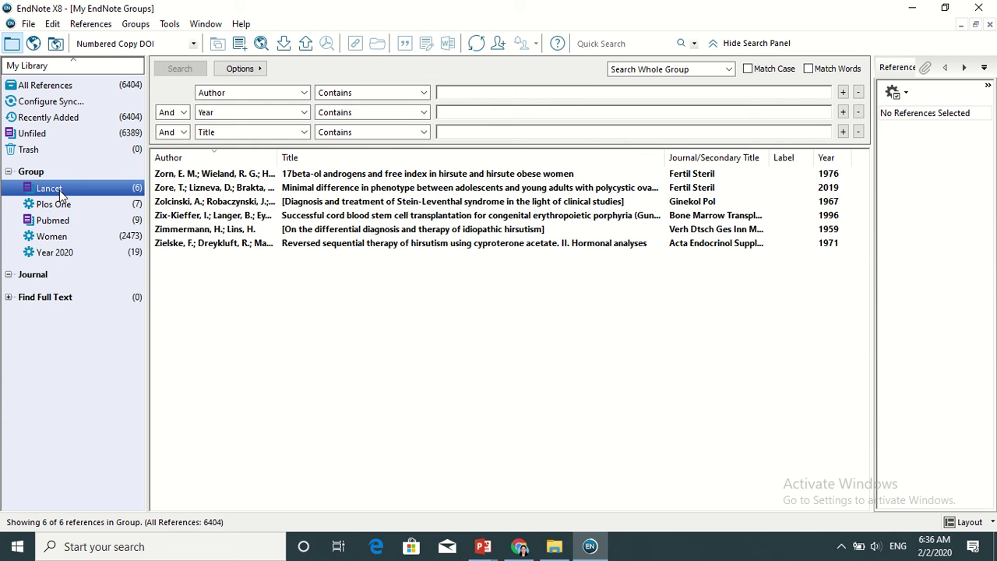
pyautogui.moveTo(59, 190); pyautogui.dragTo(45, 274)
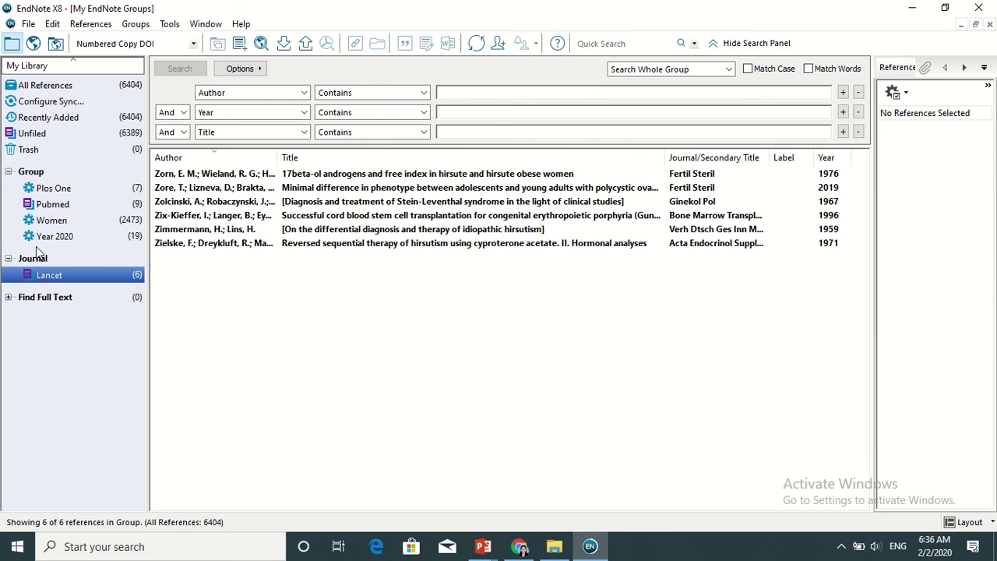
pyautogui.moveTo(60, 191); pyautogui.dragTo(44, 260)
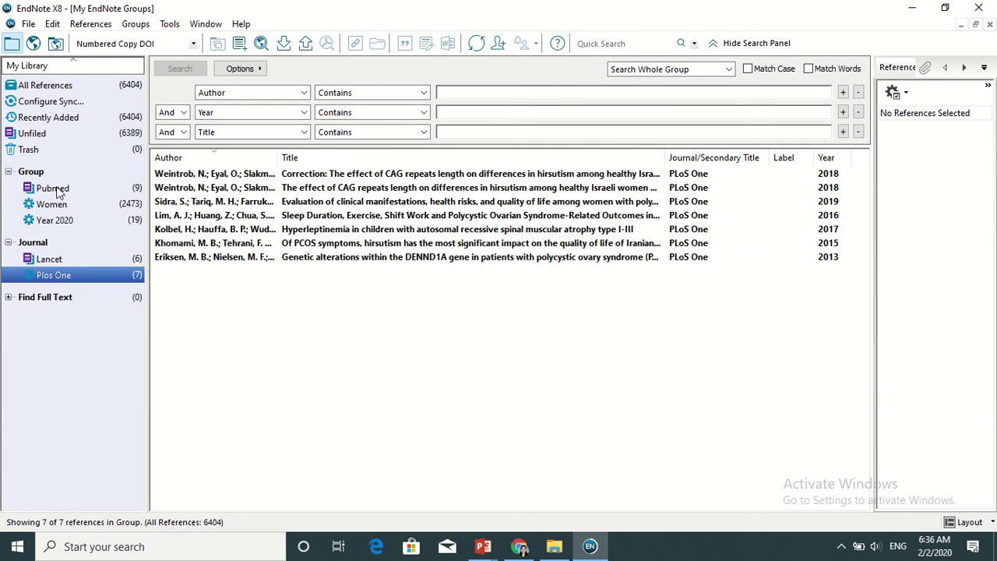
pyautogui.moveTo(58, 190); pyautogui.dragTo(44, 242)
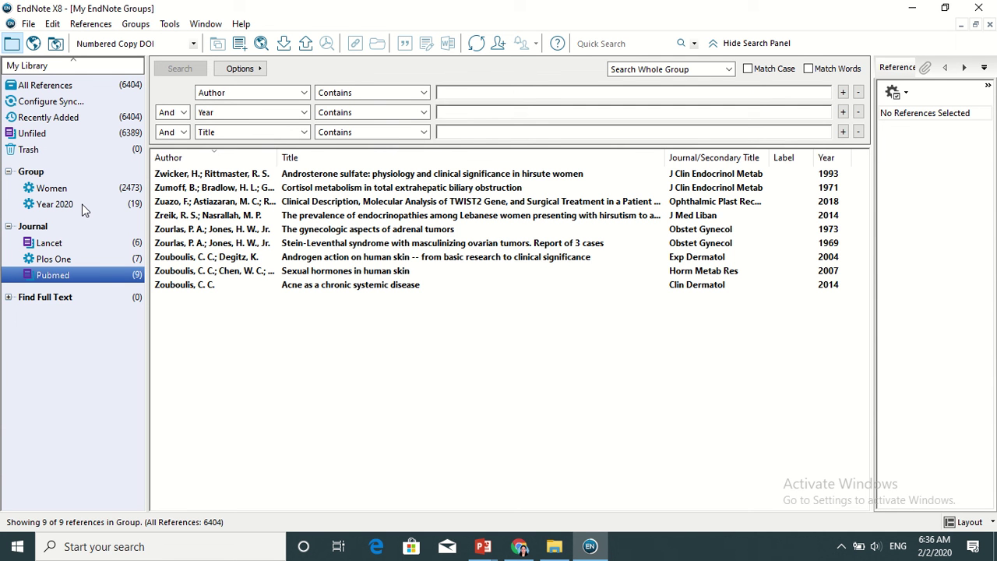
# - Start a new group built from existing groups and name it "Study inclusion criteria"
pyautogui.click(136, 24)
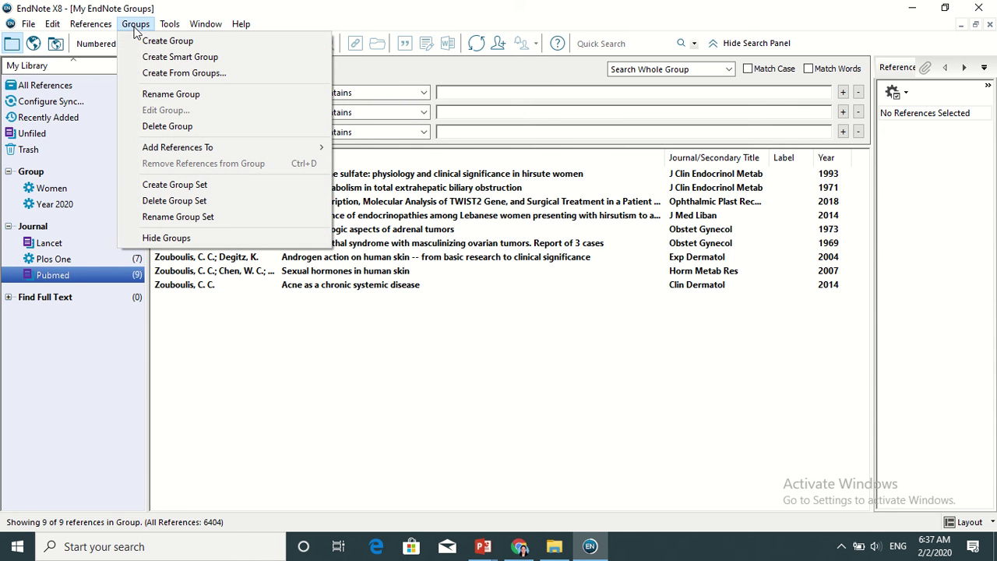
pyautogui.click(155, 71)
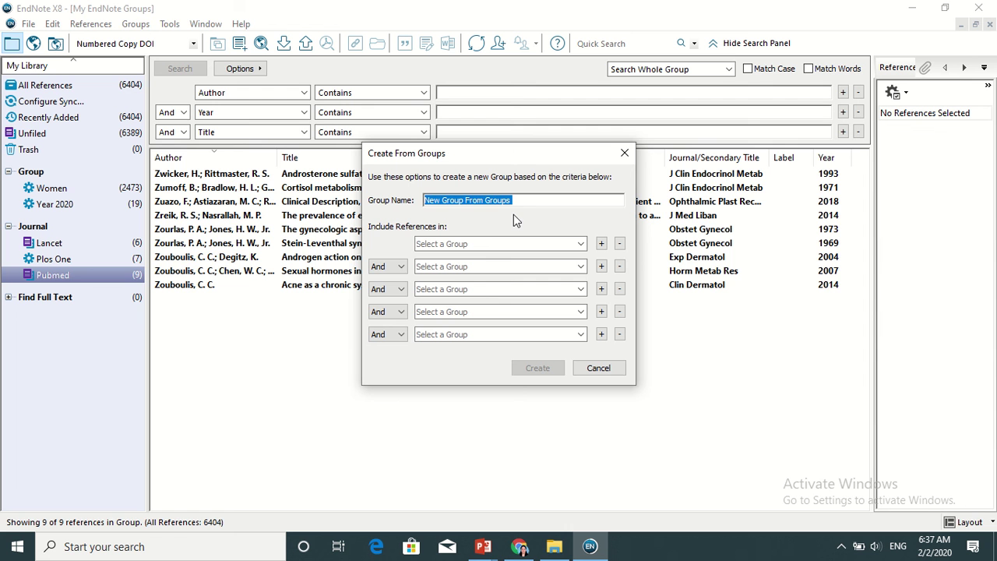
pyautogui.write('Study in')
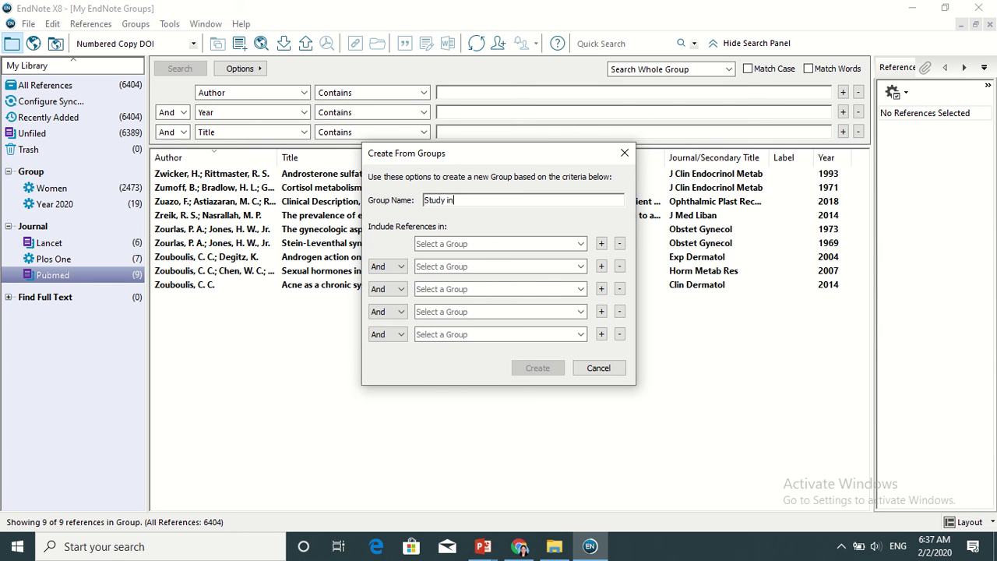
pyautogui.write('clusion criteria')
# - Include references in Women but Not in Year 2020, and create the combined group
pyautogui.click(581, 244)
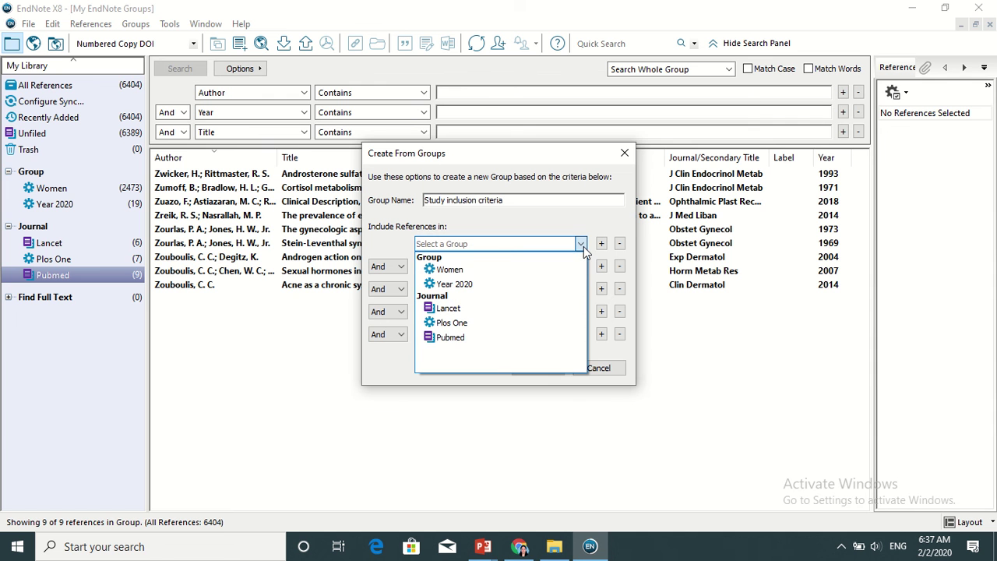
pyautogui.click(511, 269)
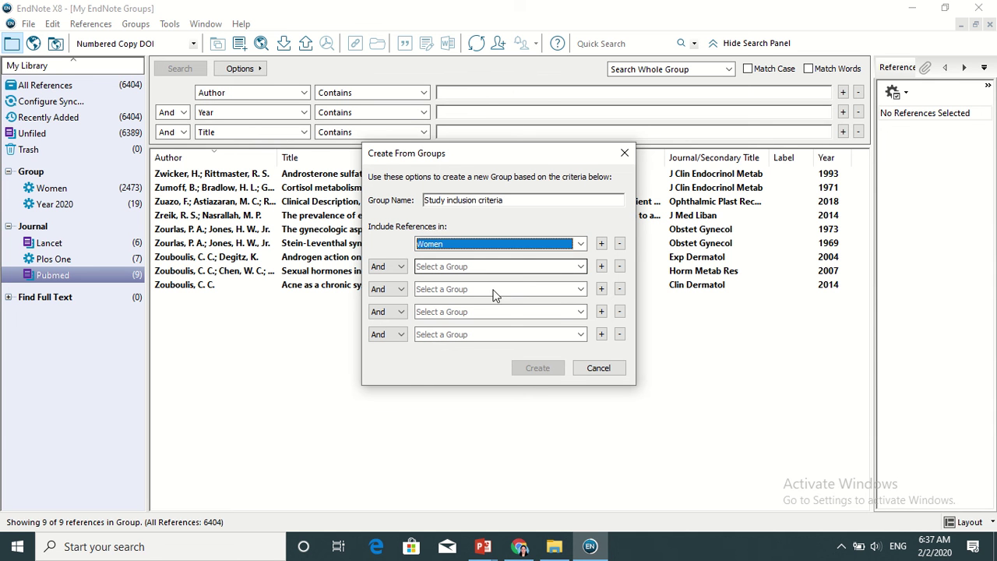
pyautogui.click(401, 267)
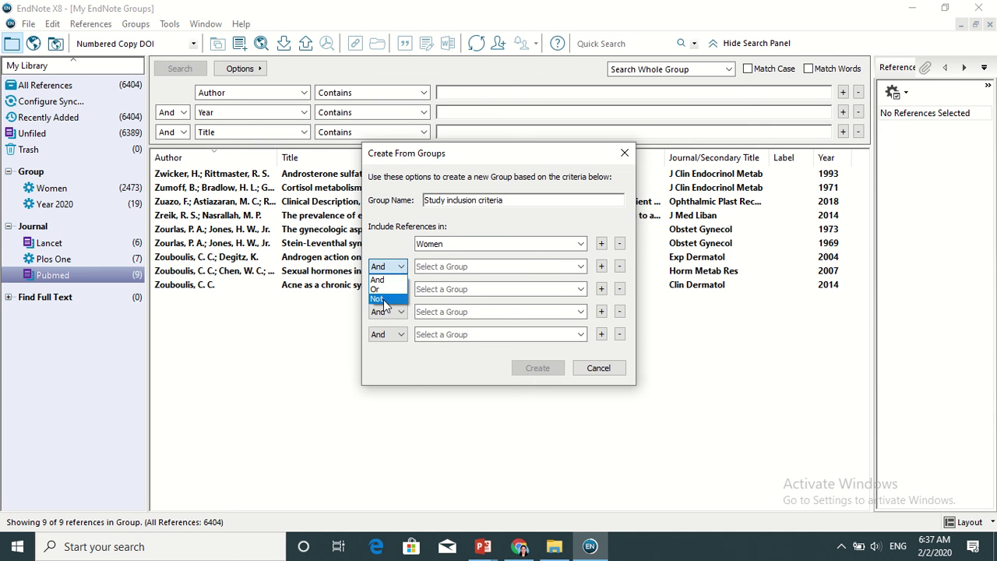
pyautogui.click(383, 298)
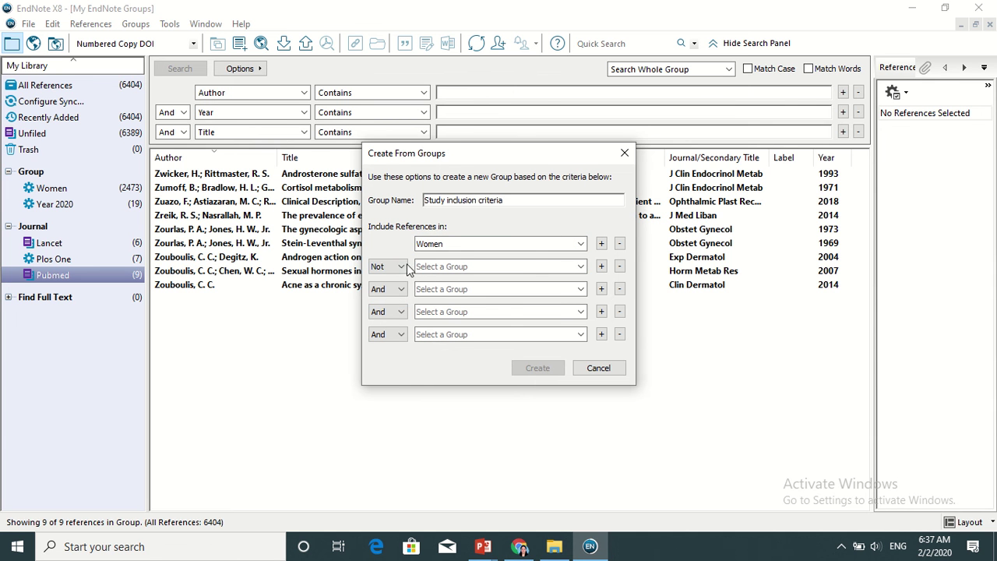
pyautogui.click(581, 267)
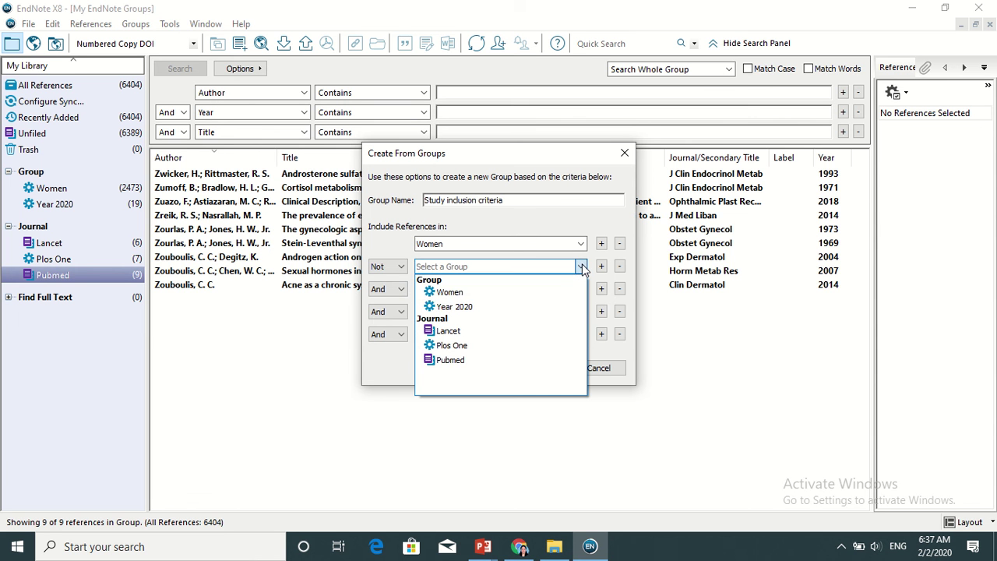
pyautogui.click(477, 306)
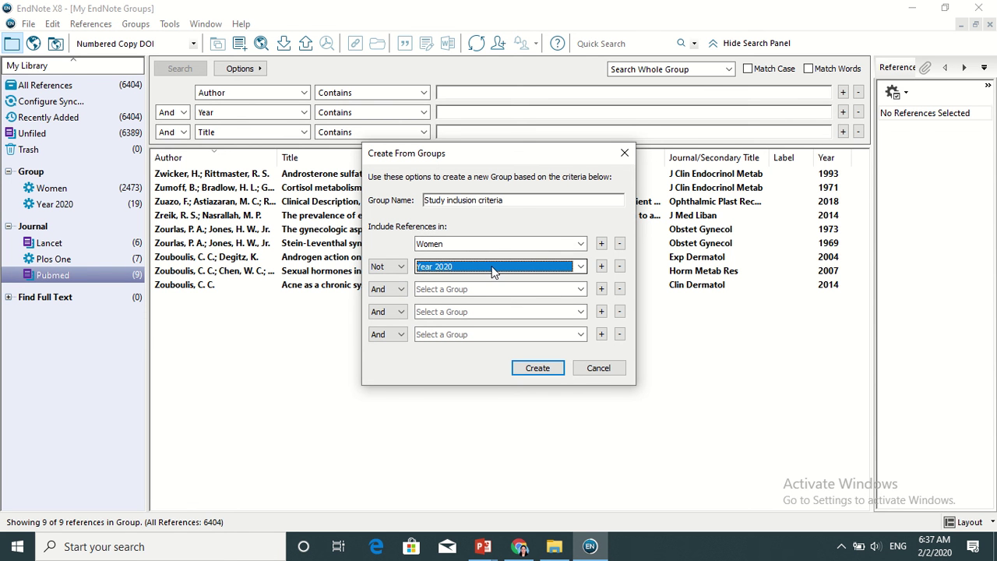
pyautogui.click(539, 369)
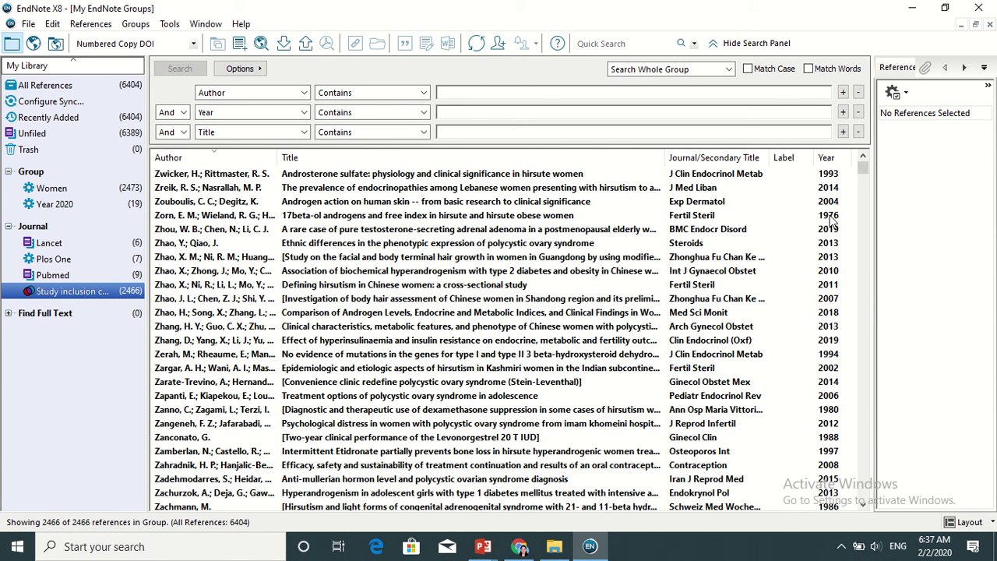
# - Look through the references in the Study inclusion criteria group and check their publication years
pyautogui.click(818, 177)
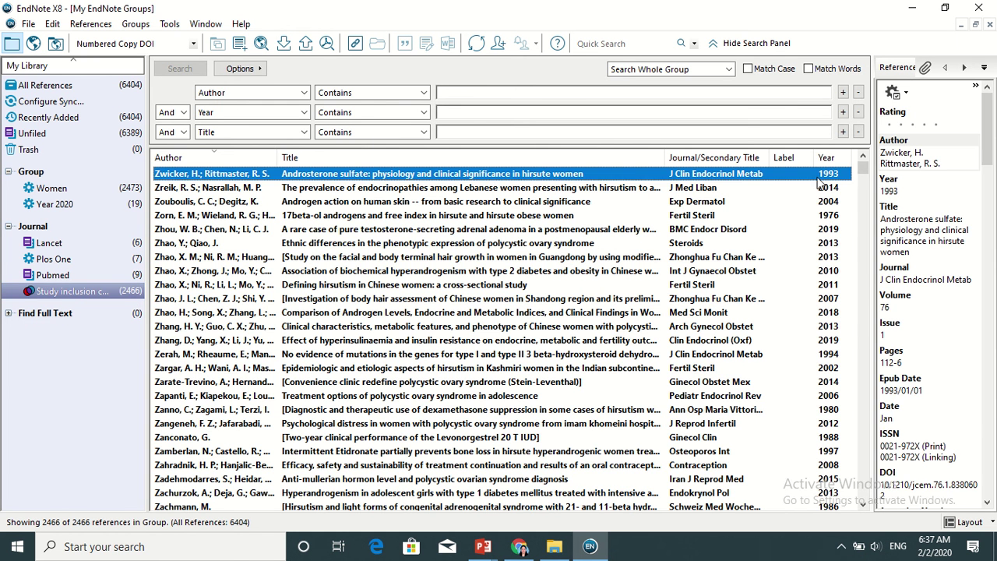
pyautogui.press('Down')
pyautogui.press('Down')
pyautogui.press('Down')
pyautogui.press('Down')
pyautogui.press('Down')
pyautogui.press('Down')
pyautogui.press('Down')
pyautogui.press('Down')
pyautogui.press('Down')
pyautogui.press('Down')
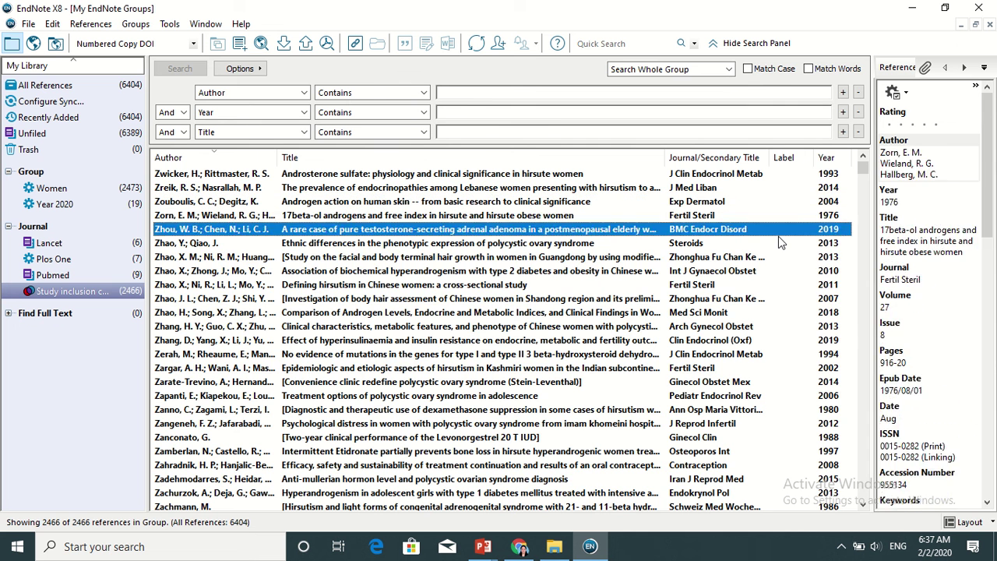
pyautogui.press('Down')
pyautogui.press('Down')
pyautogui.press('Down')
pyautogui.press('Down')
pyautogui.press('Down')
pyautogui.press('Down')
pyautogui.press('Down')
pyautogui.press('Down')
pyautogui.press('Down')
pyautogui.press('Down')
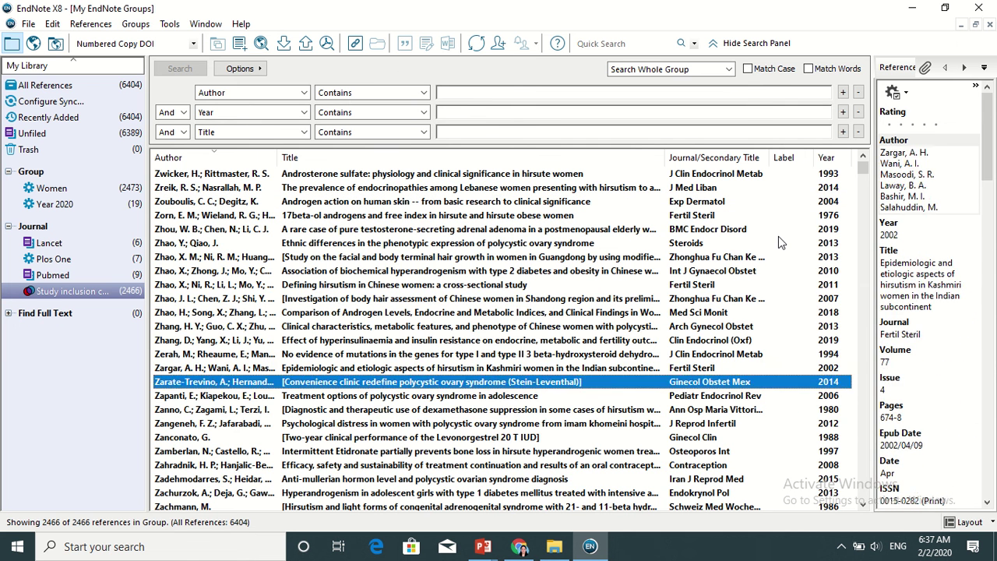
pyautogui.press('Down')
pyautogui.press('Down')
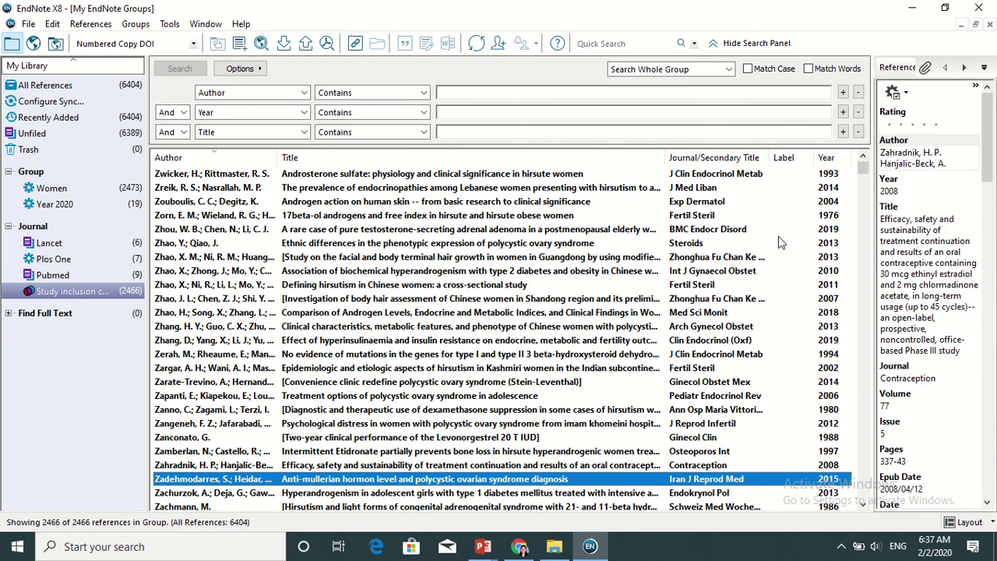
pyautogui.press('Up')
pyautogui.press('Up')
pyautogui.press('Up')
pyautogui.press('Up')
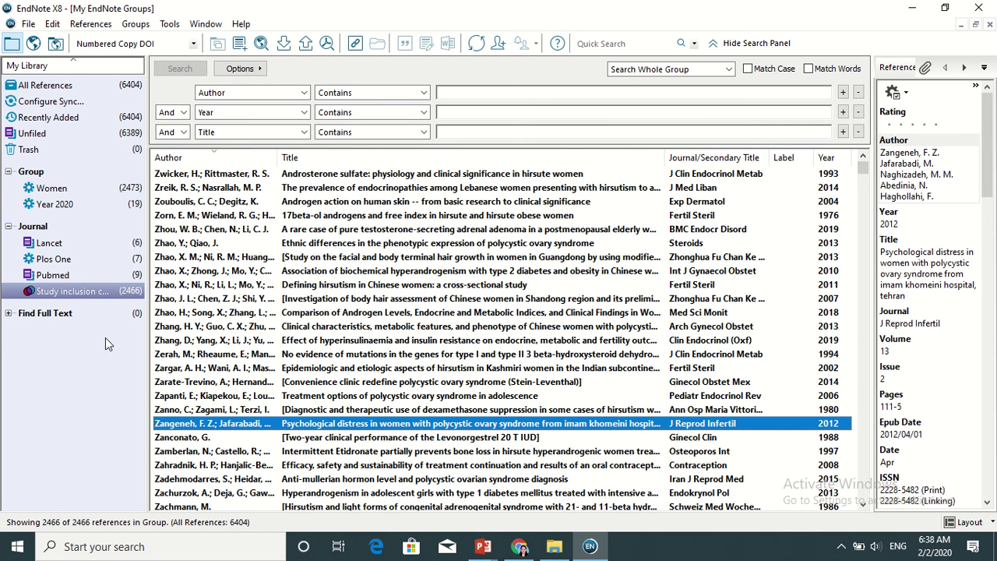
pyautogui.moveTo(351, 6)
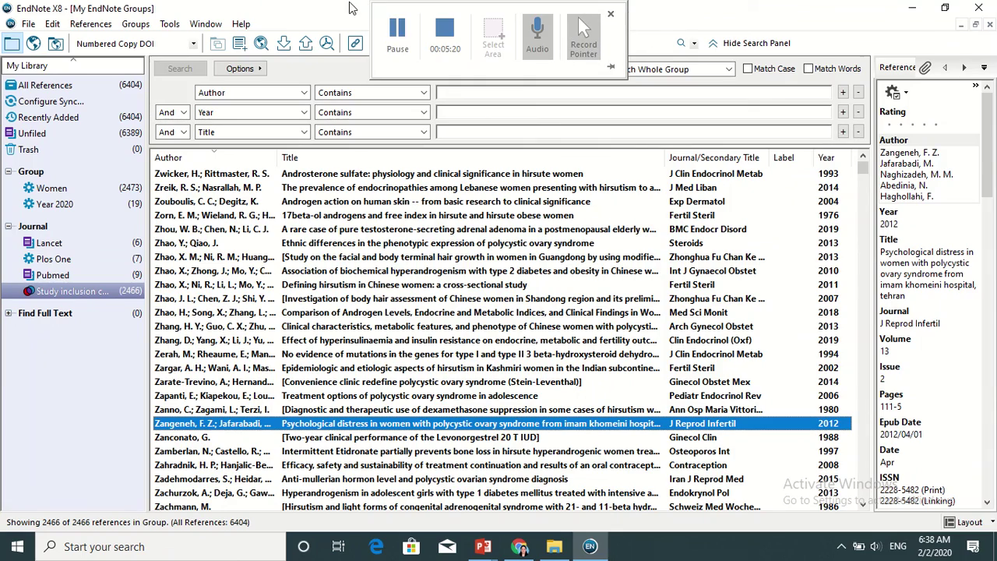